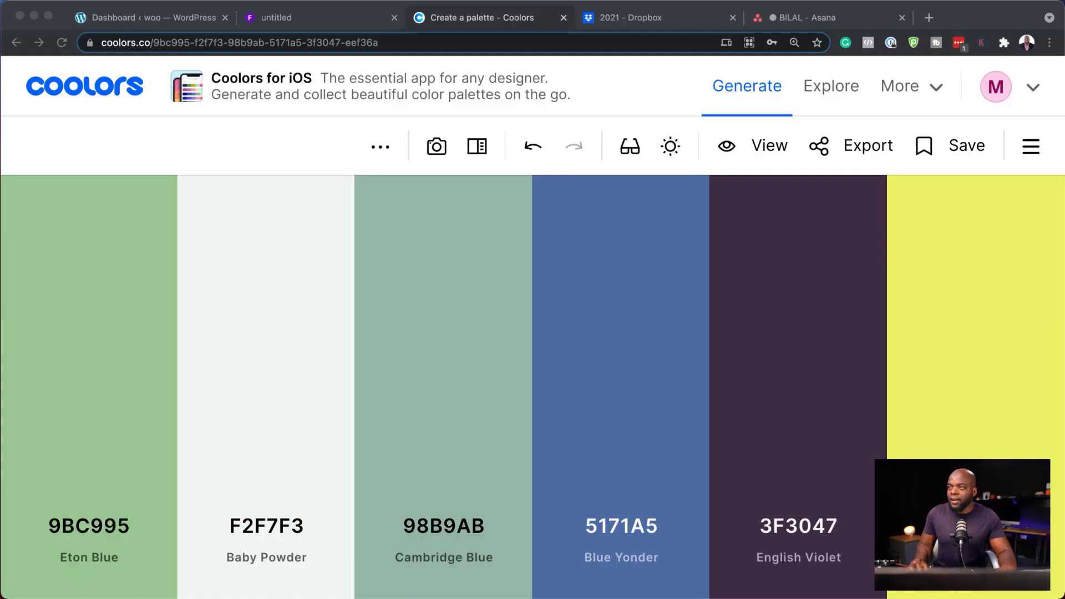
click(150, 371)
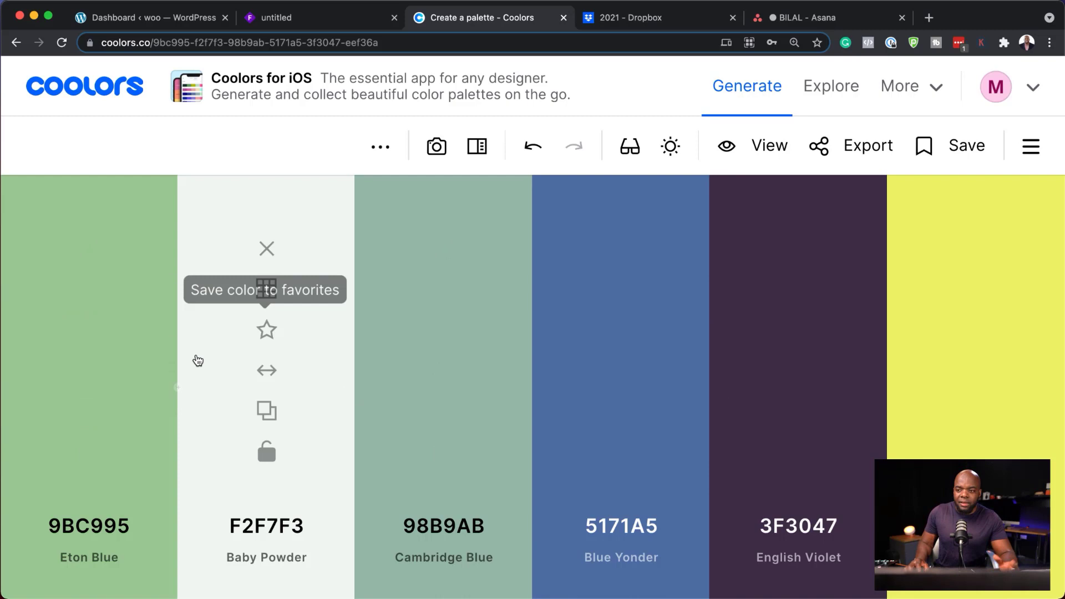
click(92, 415)
Step: Switch to the WordPress dashboard and open the Divi Theme Options page
click(121, 19)
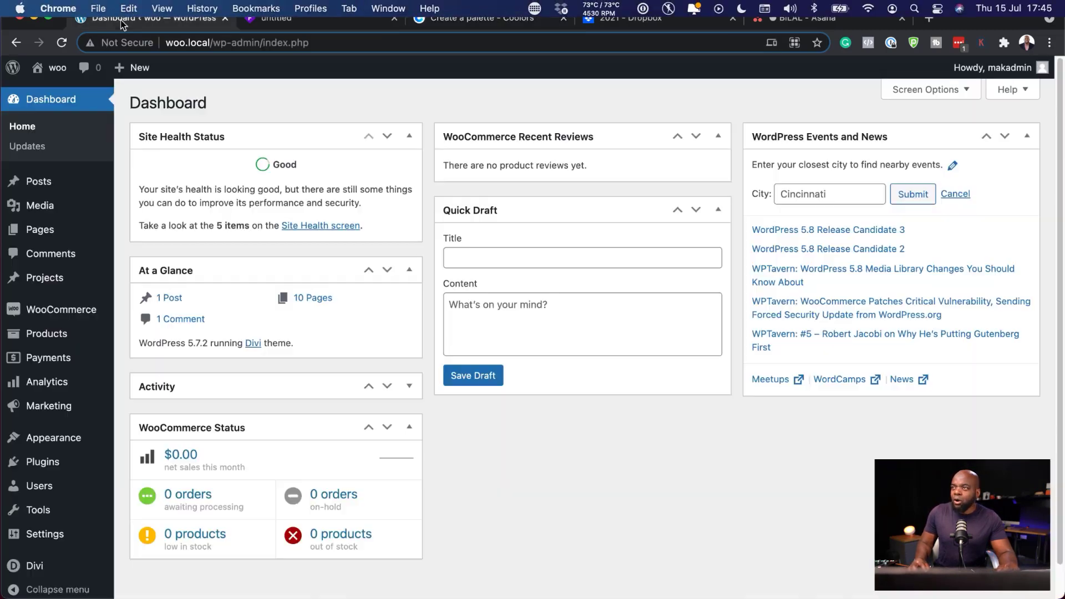
scroll(84, 377, down, 1)
mouse_move(76, 421)
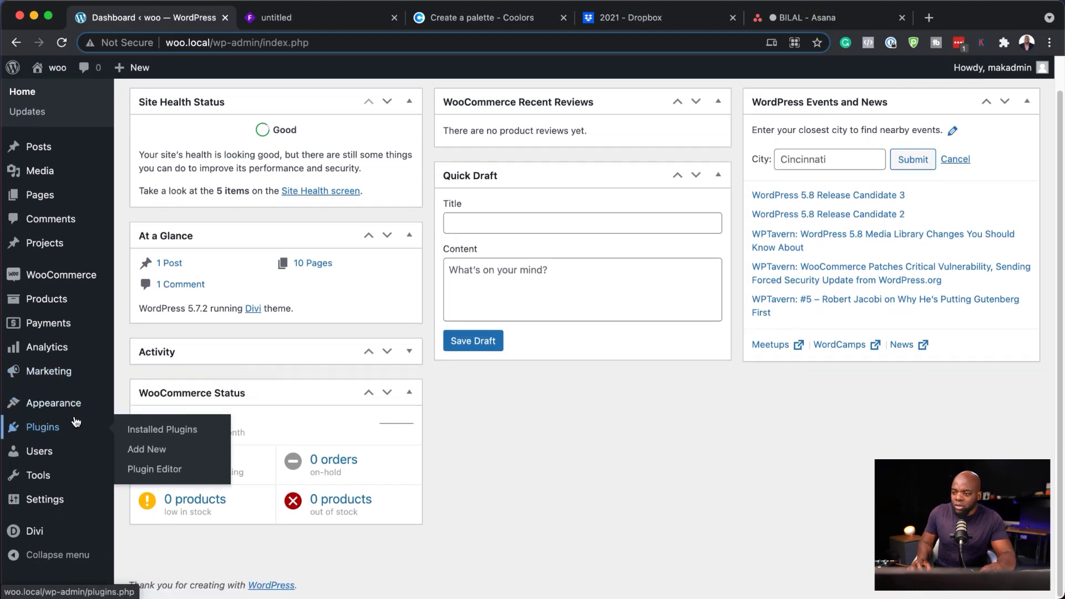
mouse_move(47, 536)
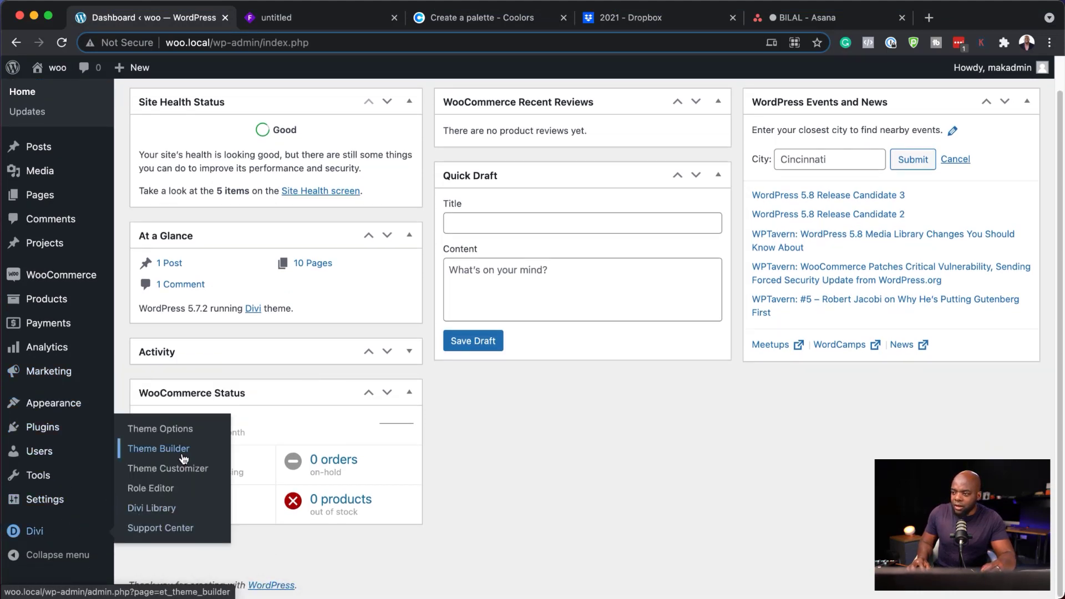
click(177, 430)
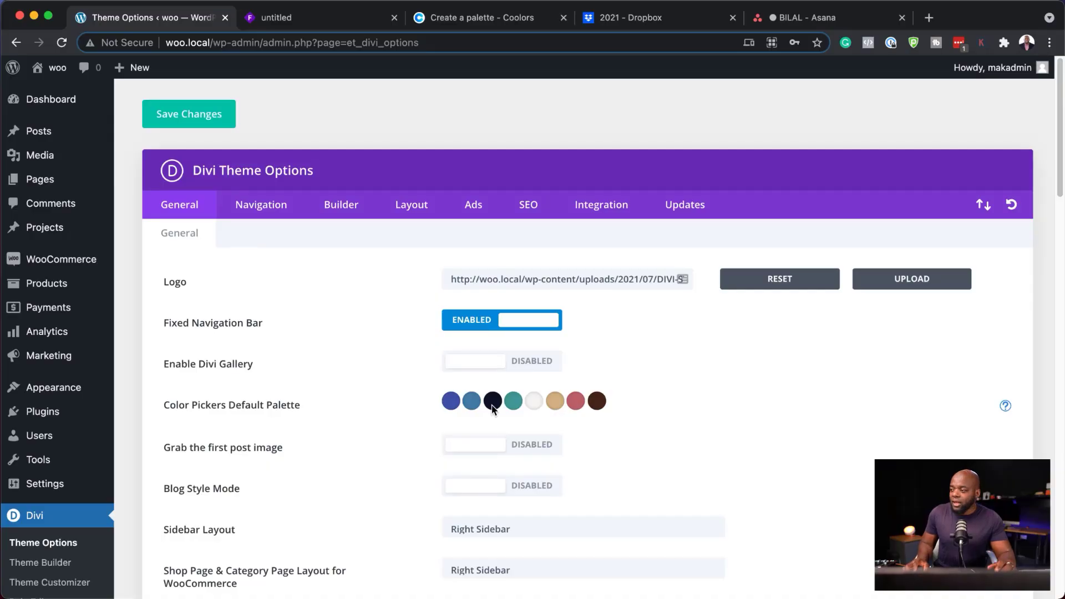
Step: Copy English Violet (3F3047) from the Coolors palette and use it for the first Color Pickers Default Palette swatch
click(451, 403)
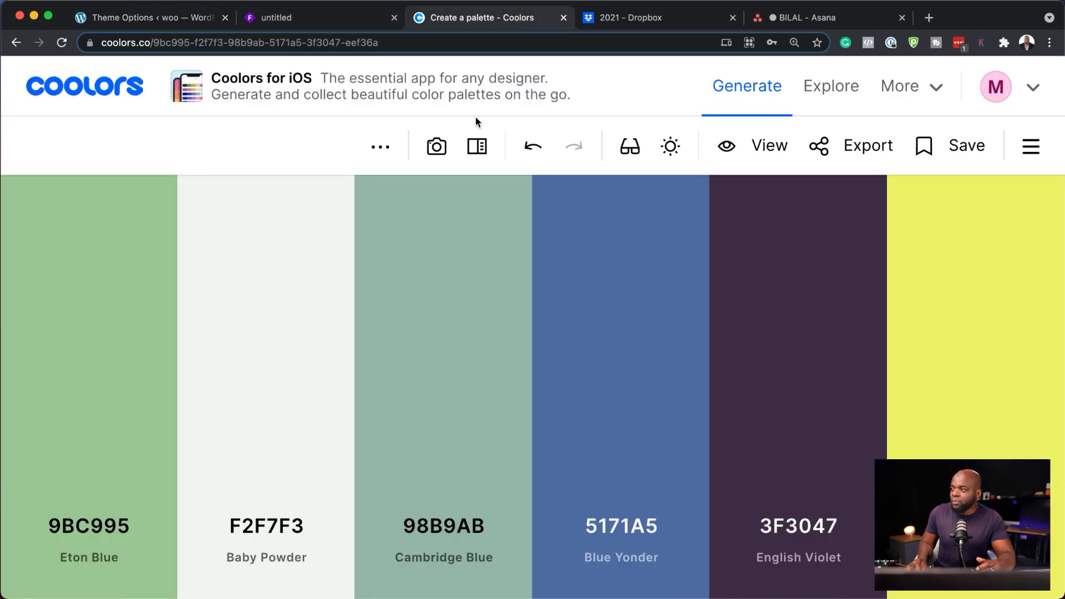
click(493, 23)
mouse_move(800, 456)
click(799, 411)
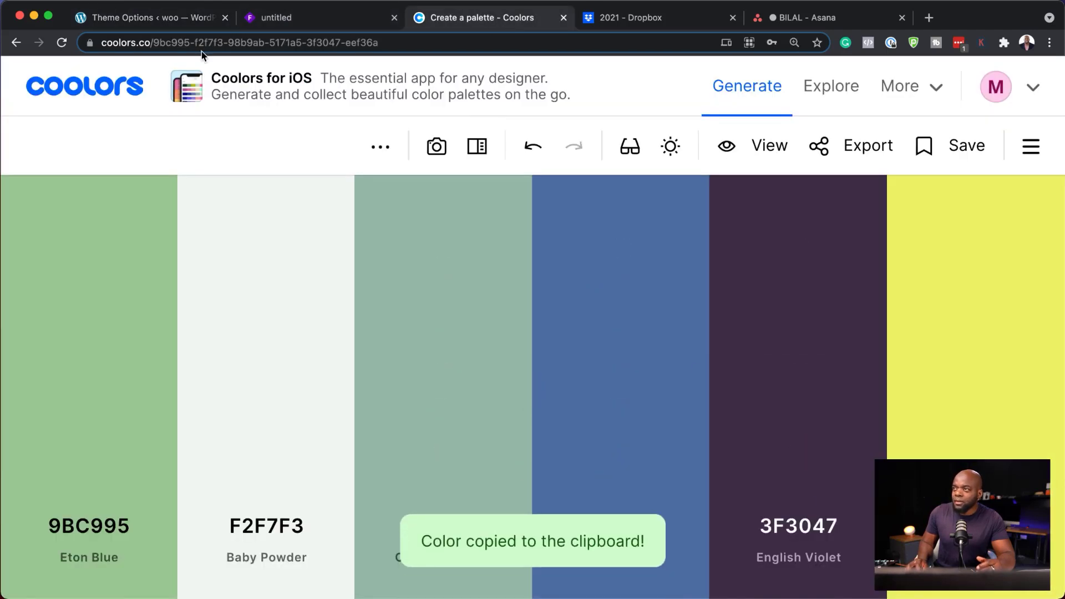
click(176, 21)
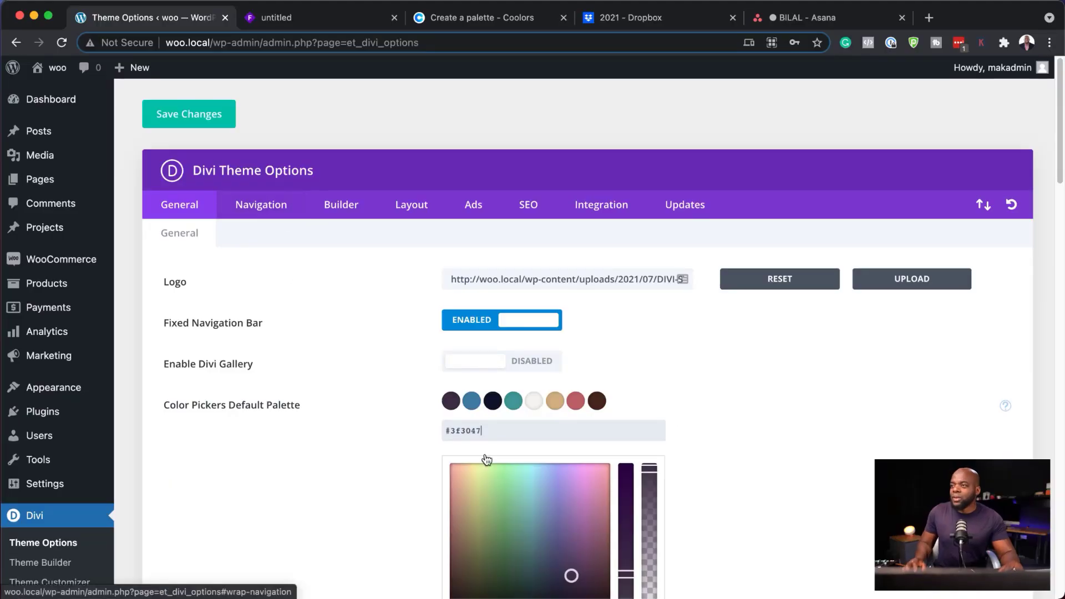
Step: Create a new page titled "design process" and start building it from scratch with the Divi Builder
mouse_move(67, 229)
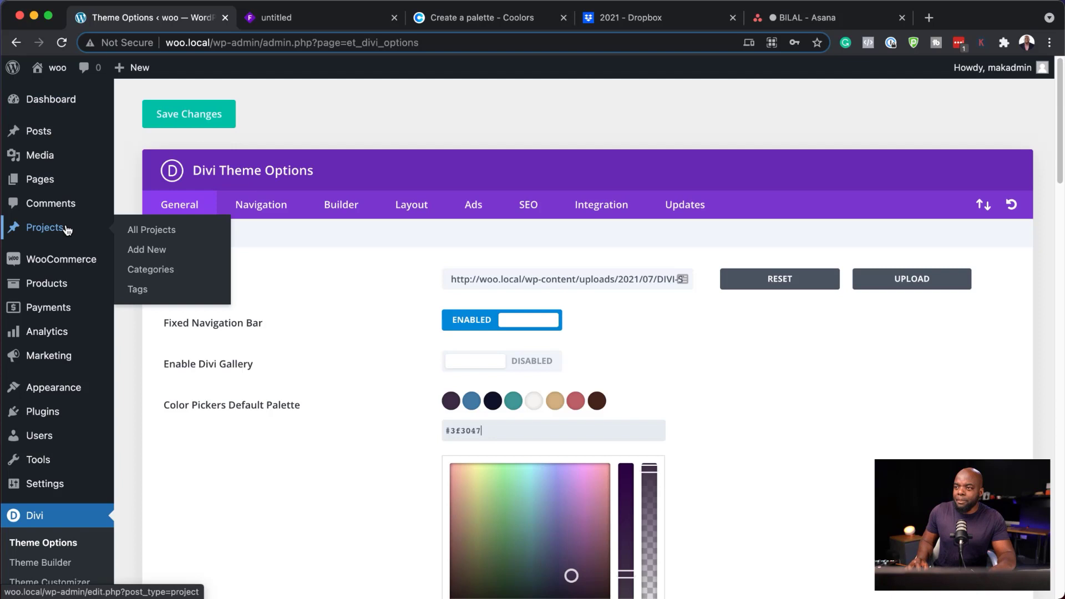
mouse_move(52, 189)
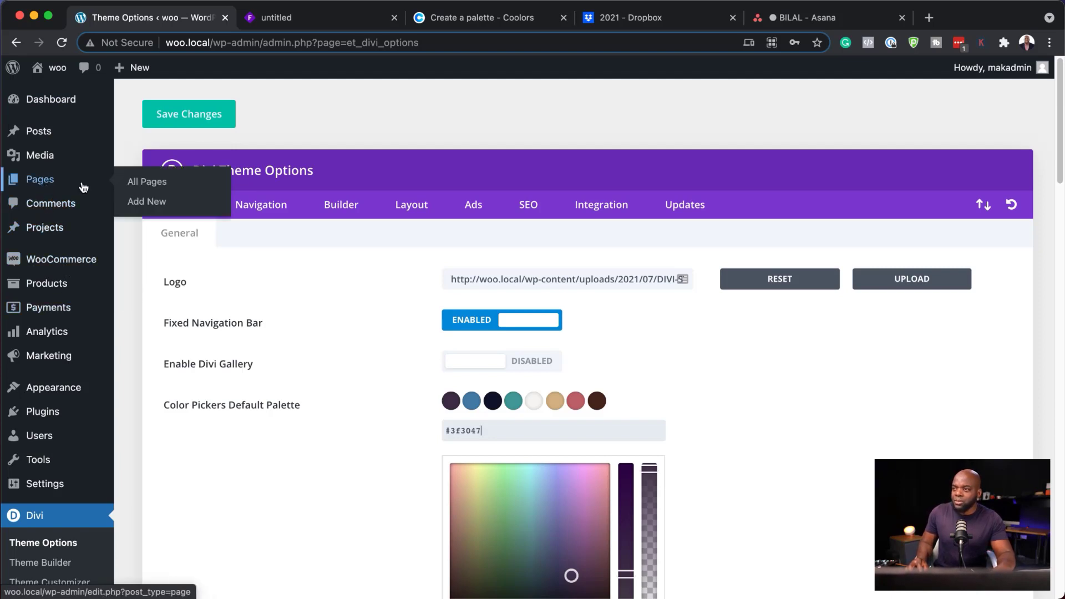
click(145, 202)
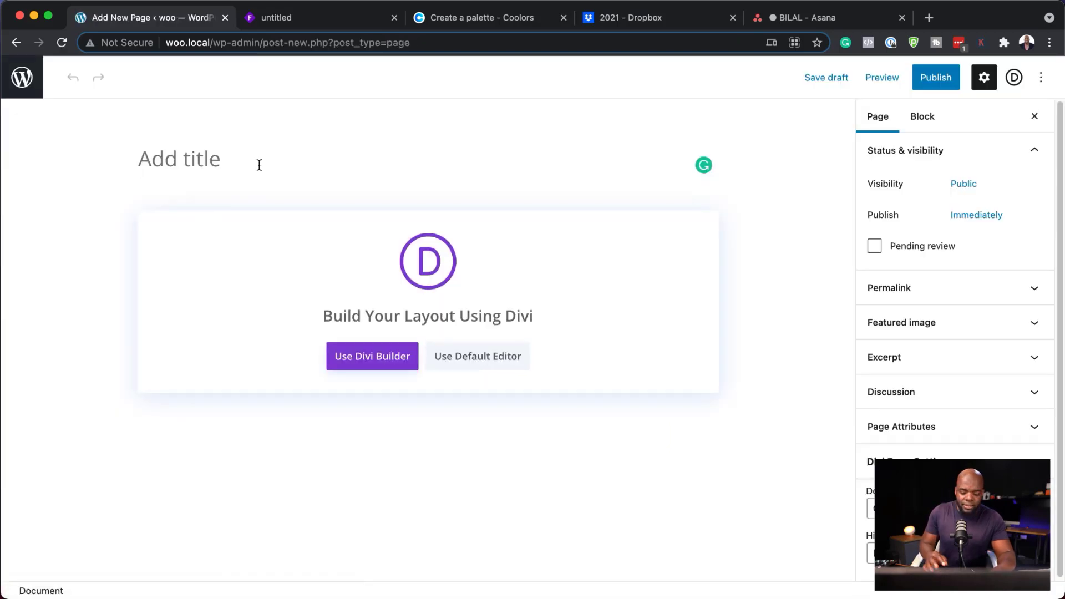
text(desi)
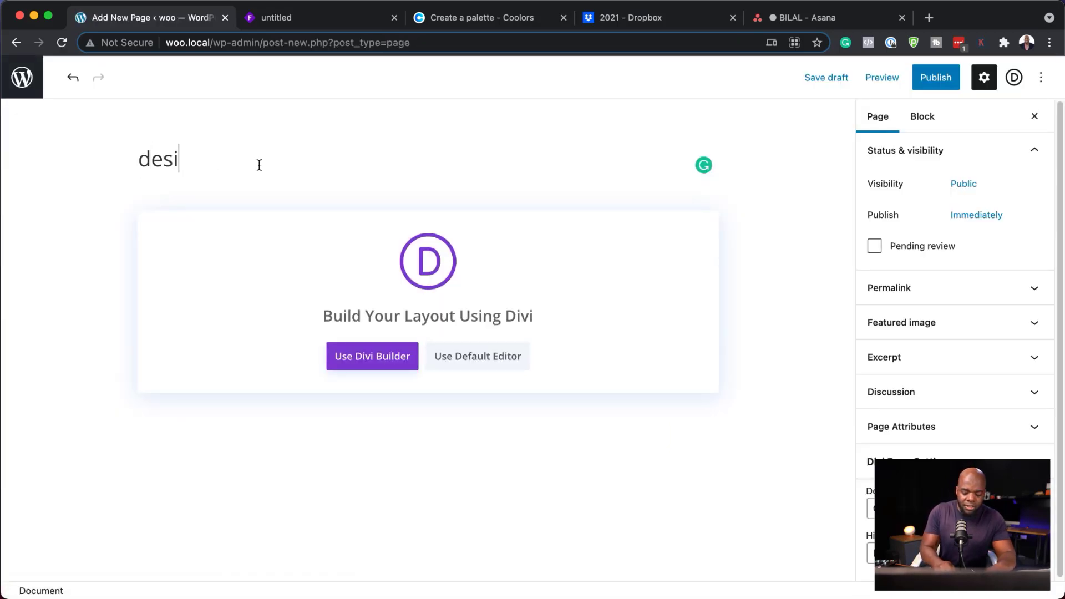
text(gn process)
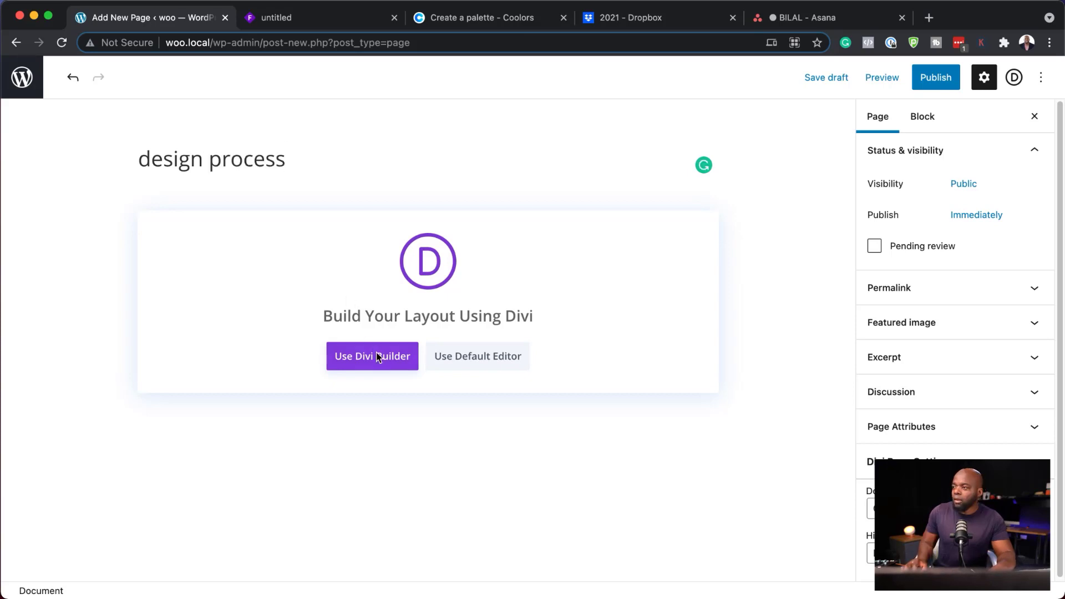
click(377, 362)
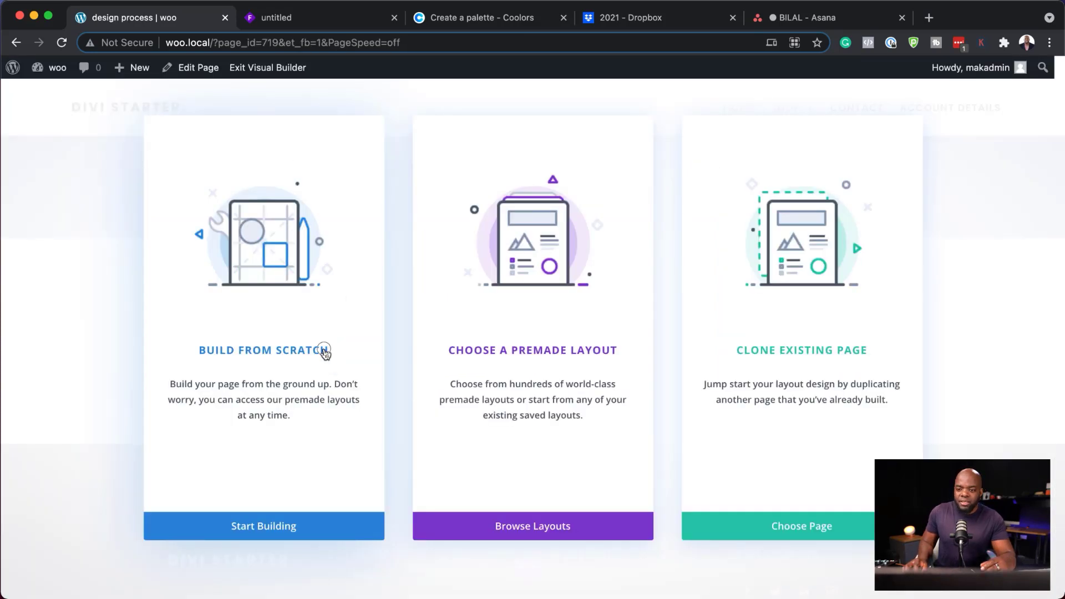
click(325, 354)
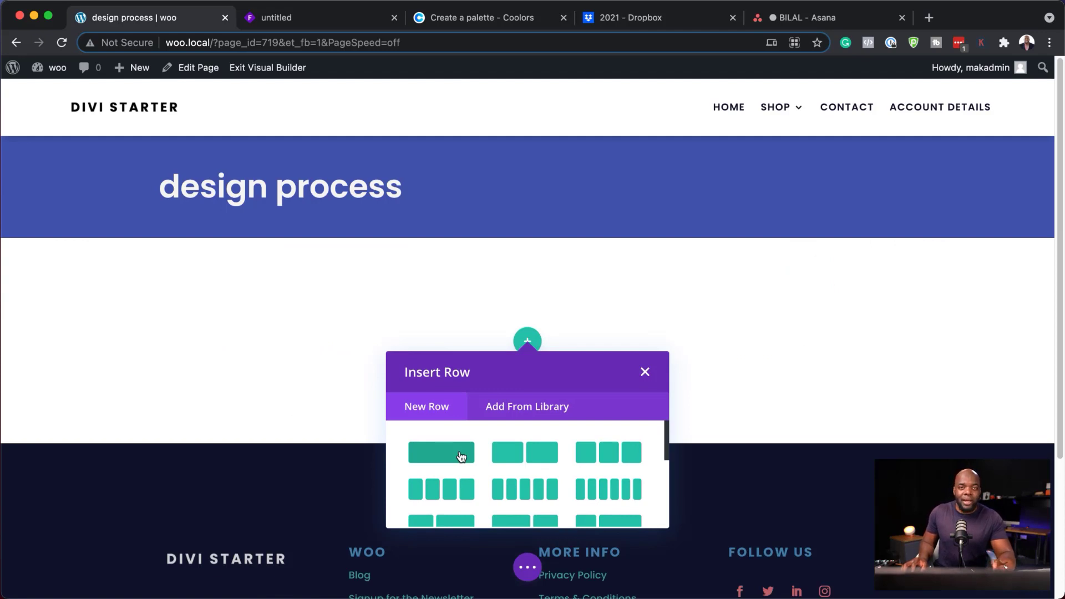
Step: Insert a single-column row and add a Text module to it
click(458, 454)
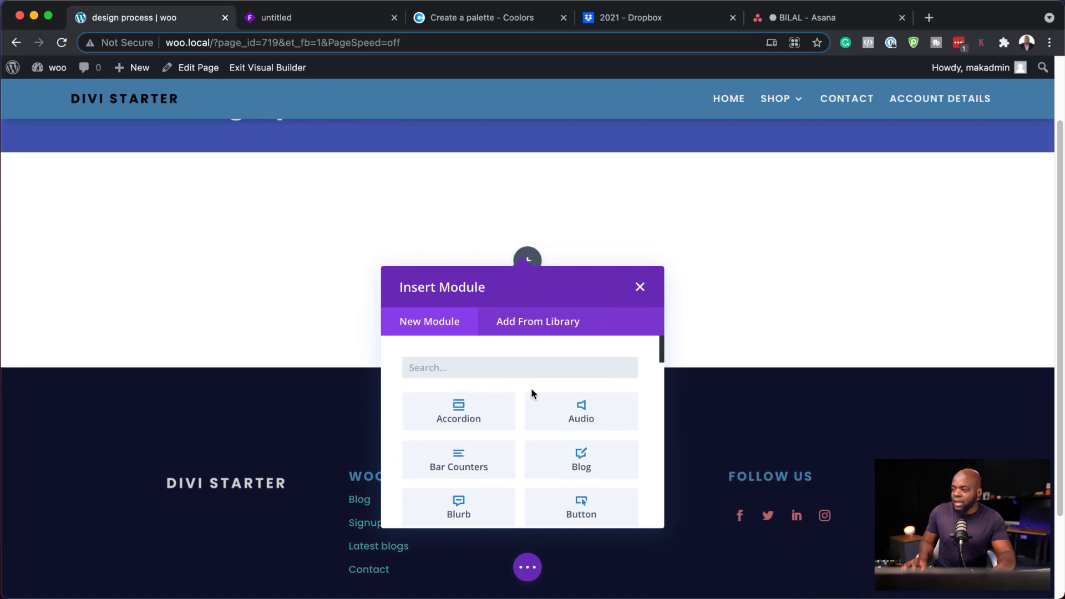
text(tex)
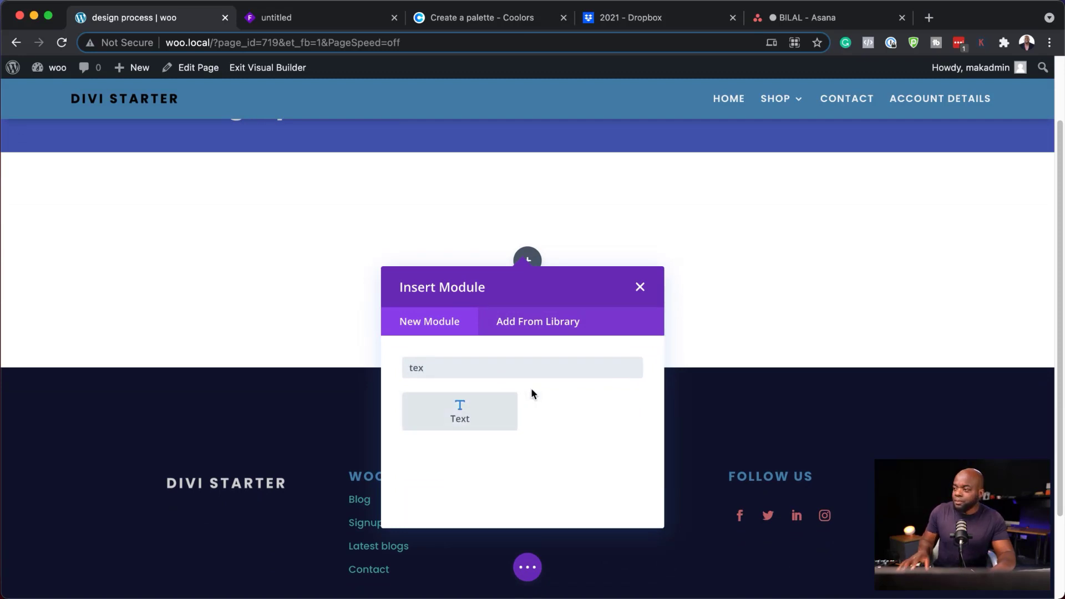
click(487, 431)
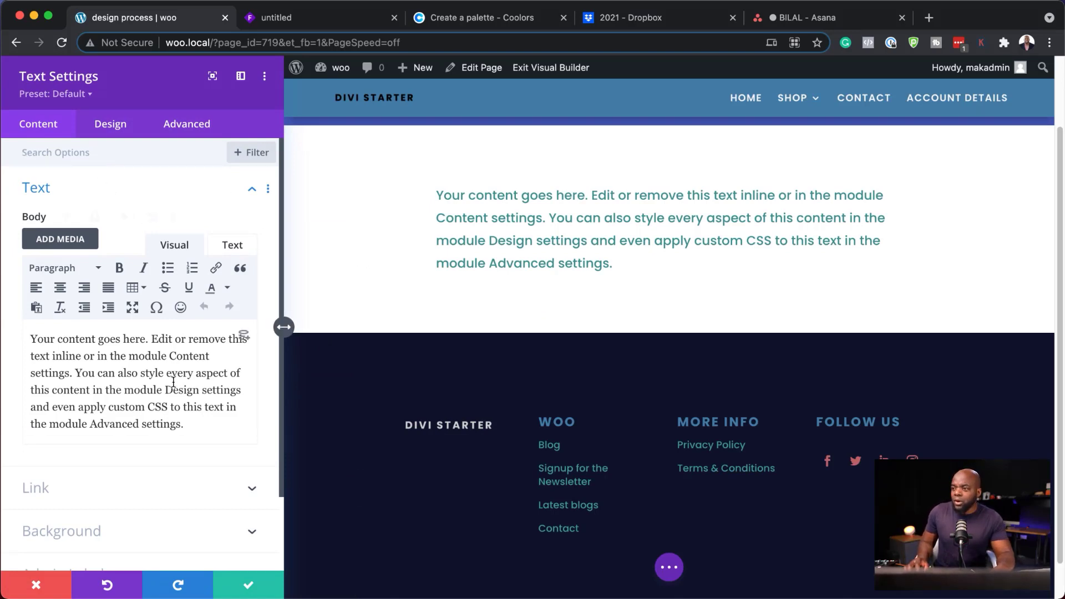
Step: Set the Text module's text color to the first saved palette swatch, the dark blue, and save the module settings
click(123, 129)
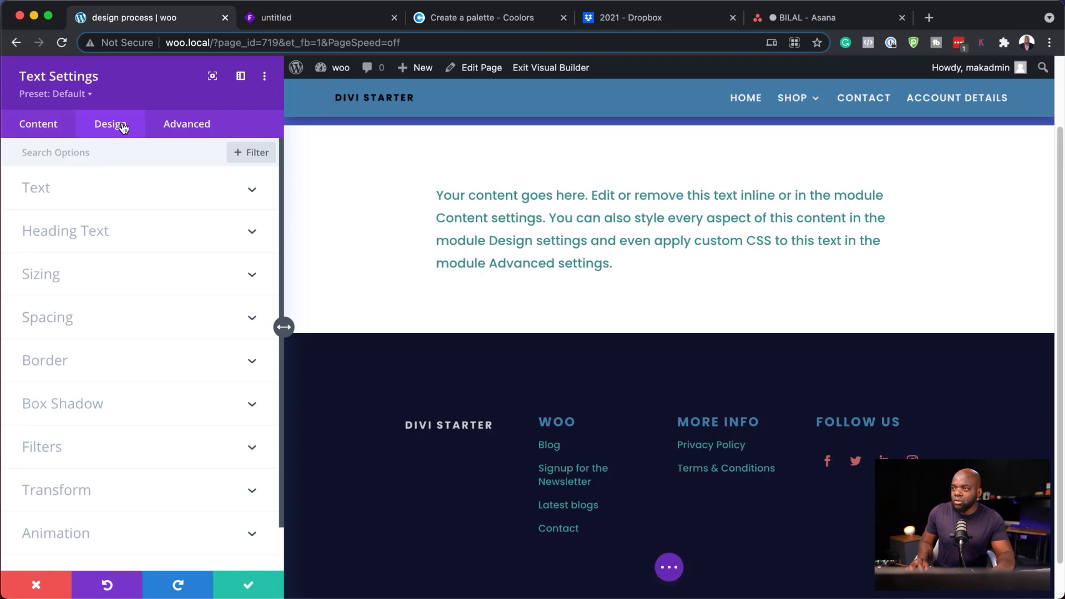
click(78, 191)
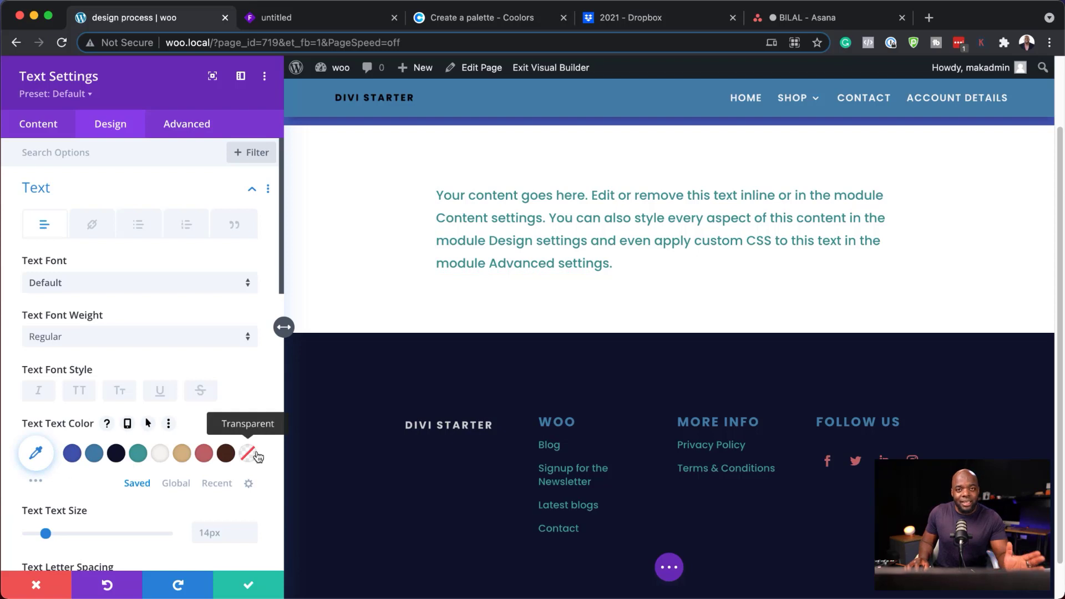
click(71, 453)
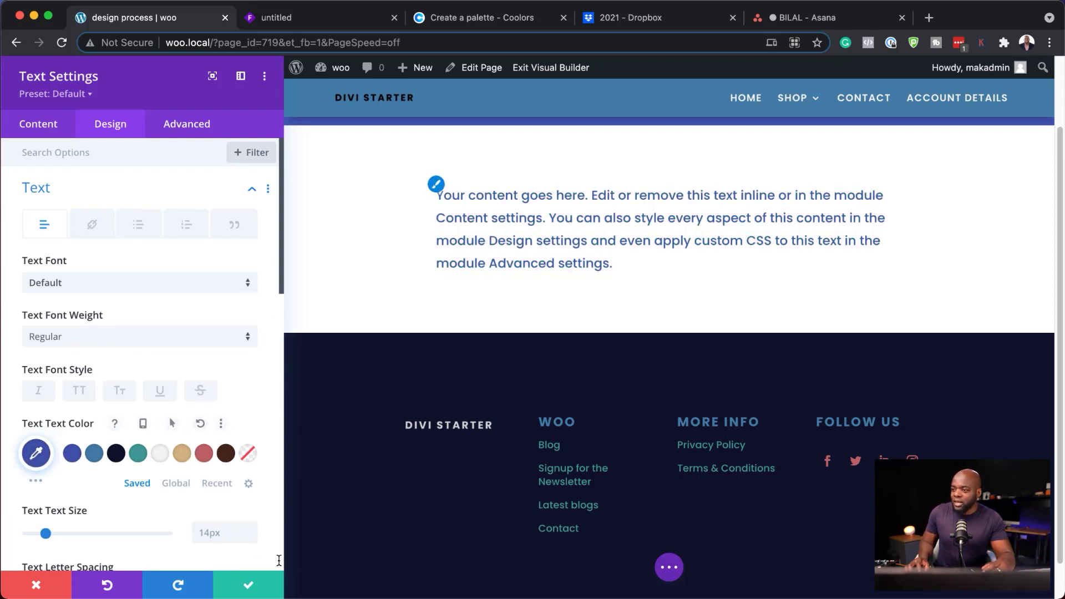
click(249, 588)
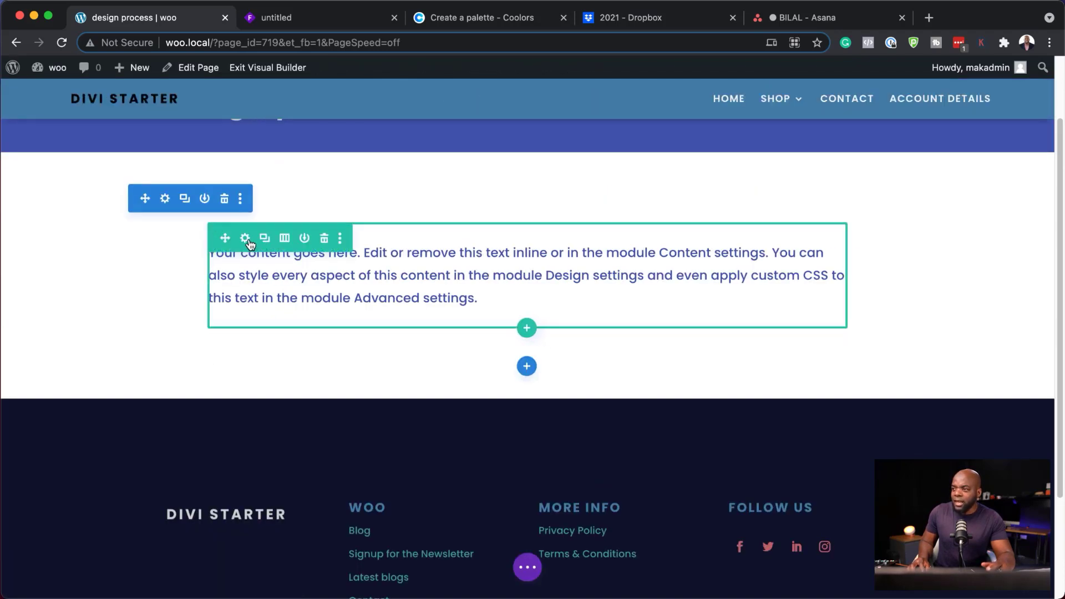
Step: Examine the saved color swatches in the Background options of the row and the section, closing both settings without changes
click(246, 239)
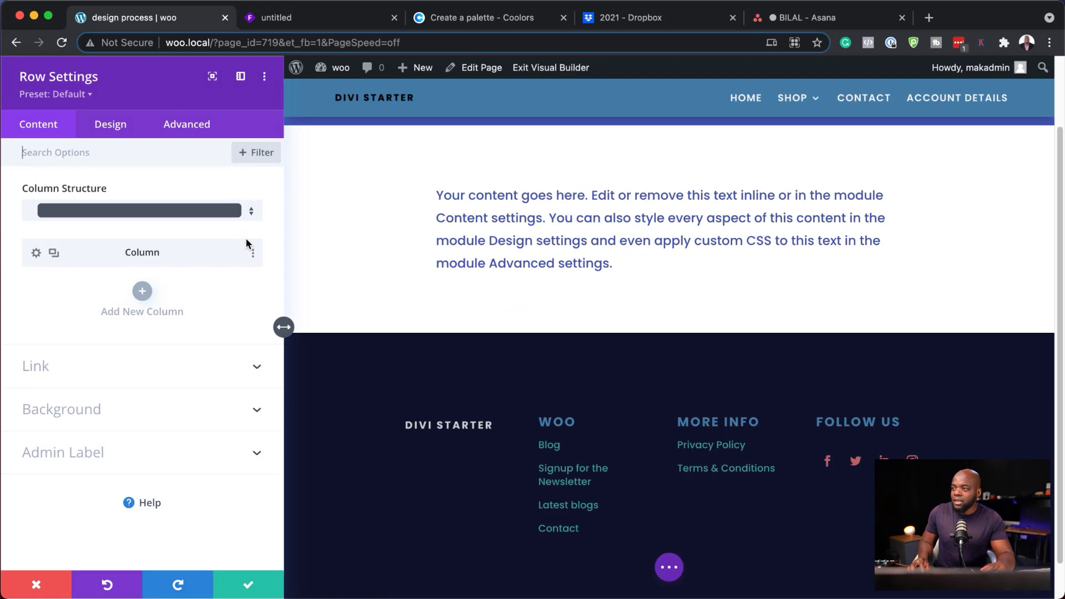
click(105, 424)
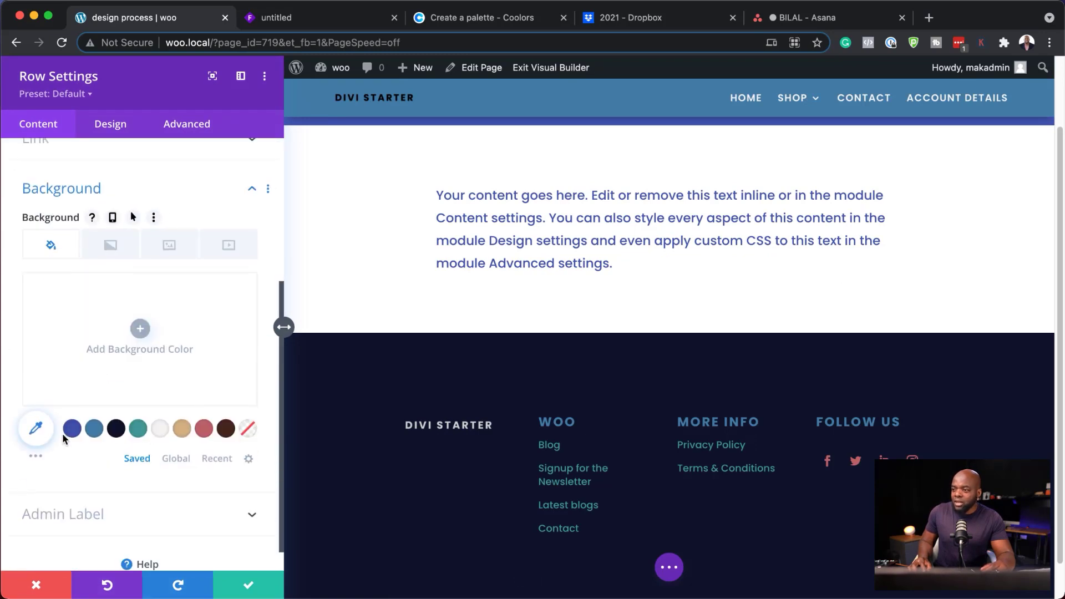
click(36, 585)
scroll(102, 318, up, 3)
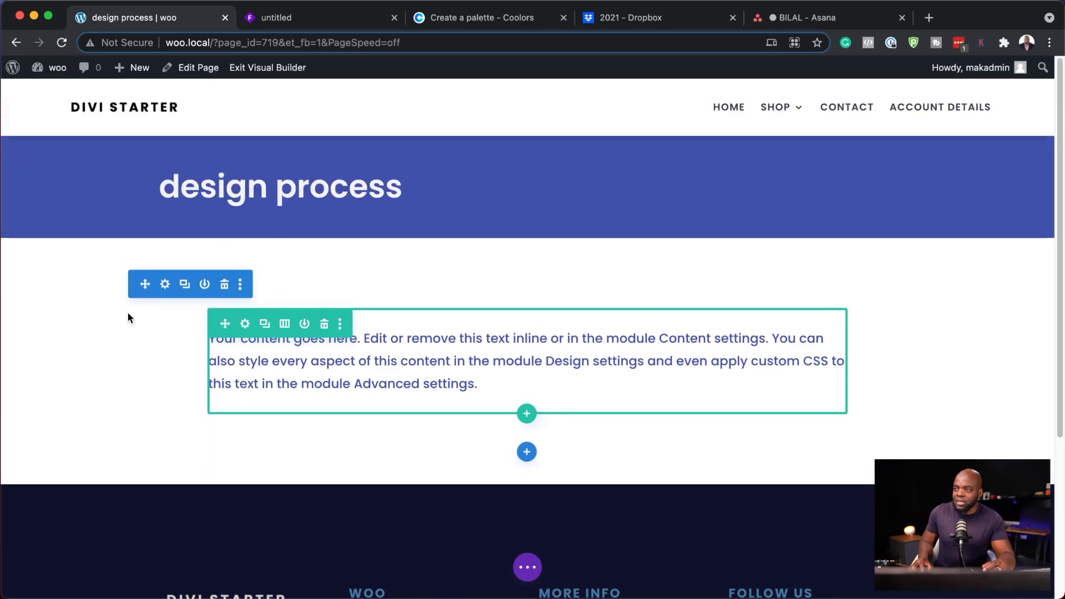
click(166, 285)
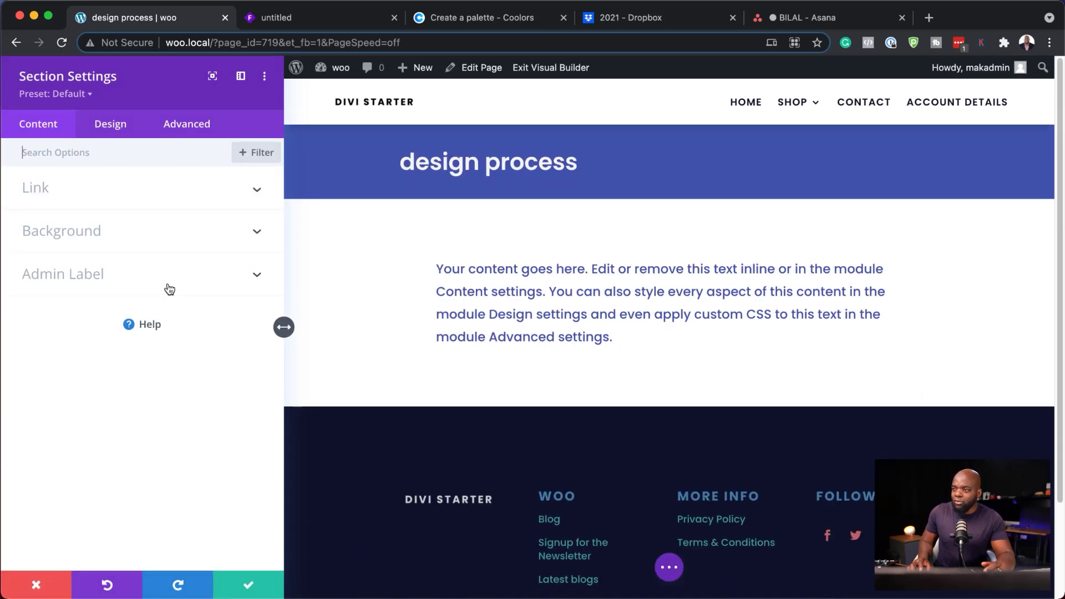
click(80, 232)
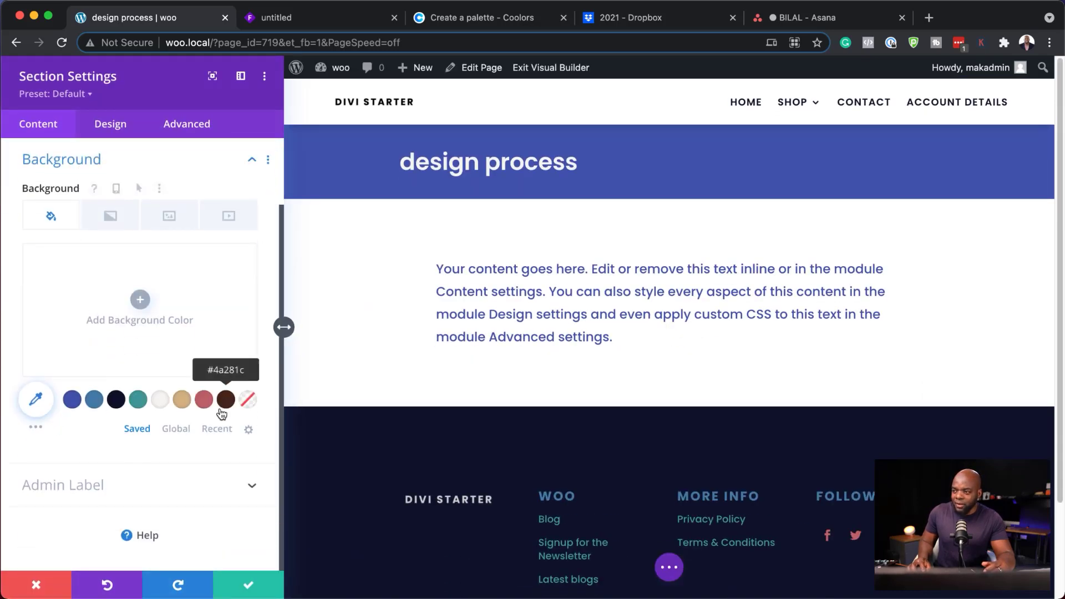
click(36, 585)
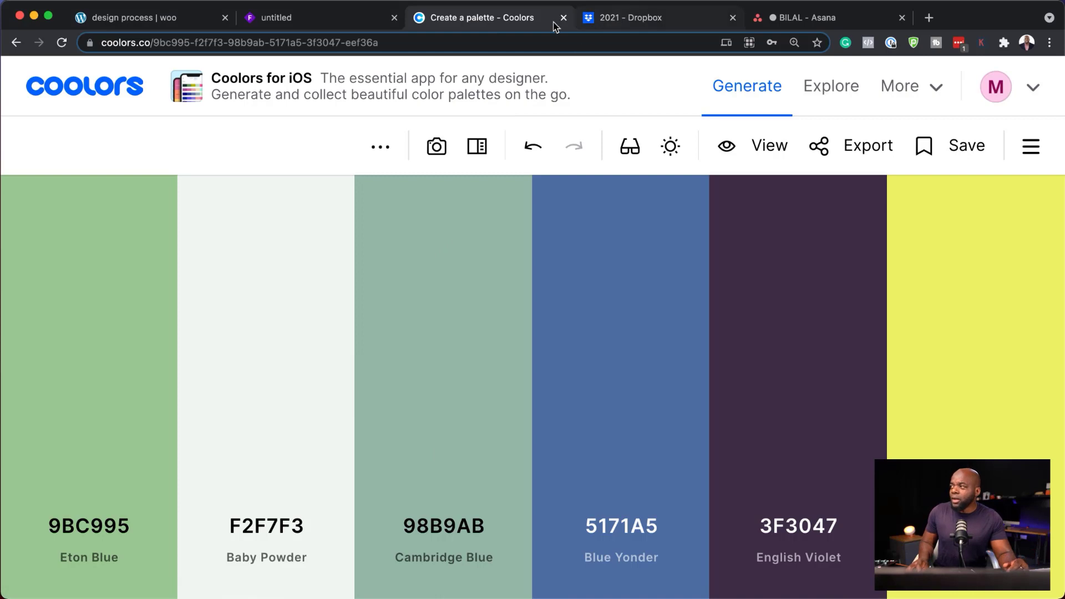
Step: Review the design process flowchart in Whimsical and return to the WordPress page
click(337, 21)
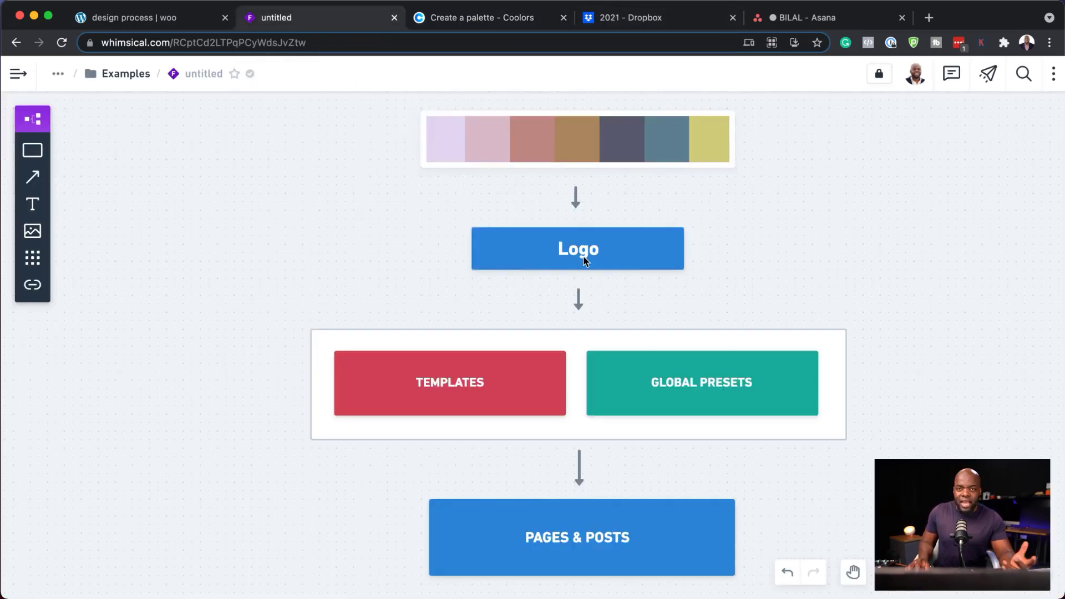
click(194, 17)
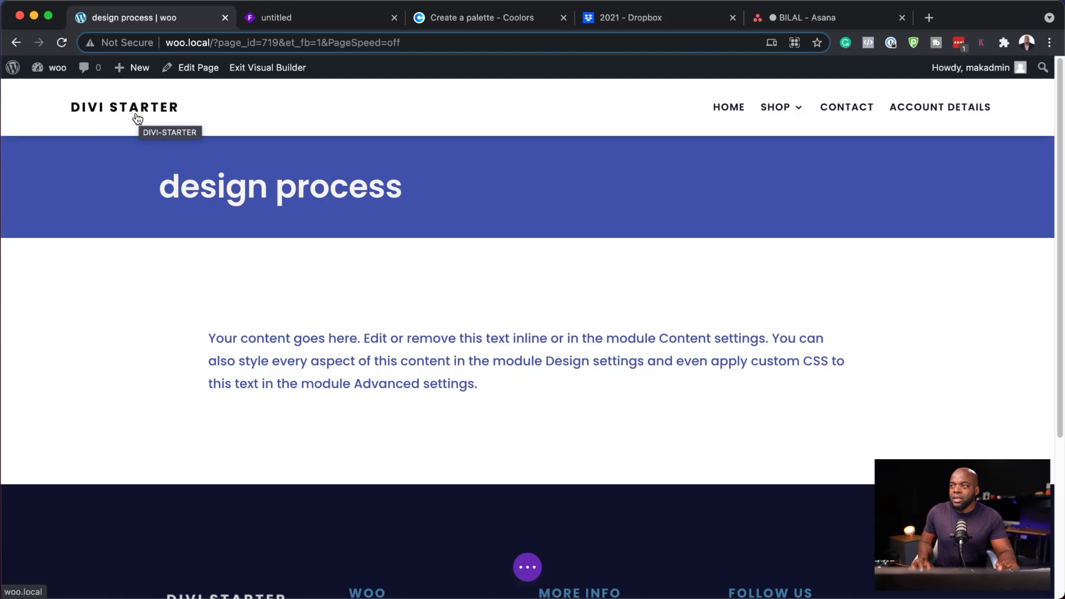
Step: Save the page and exit the builder to the dashboard, and open the Divi Theme Options page
mouse_move(51, 68)
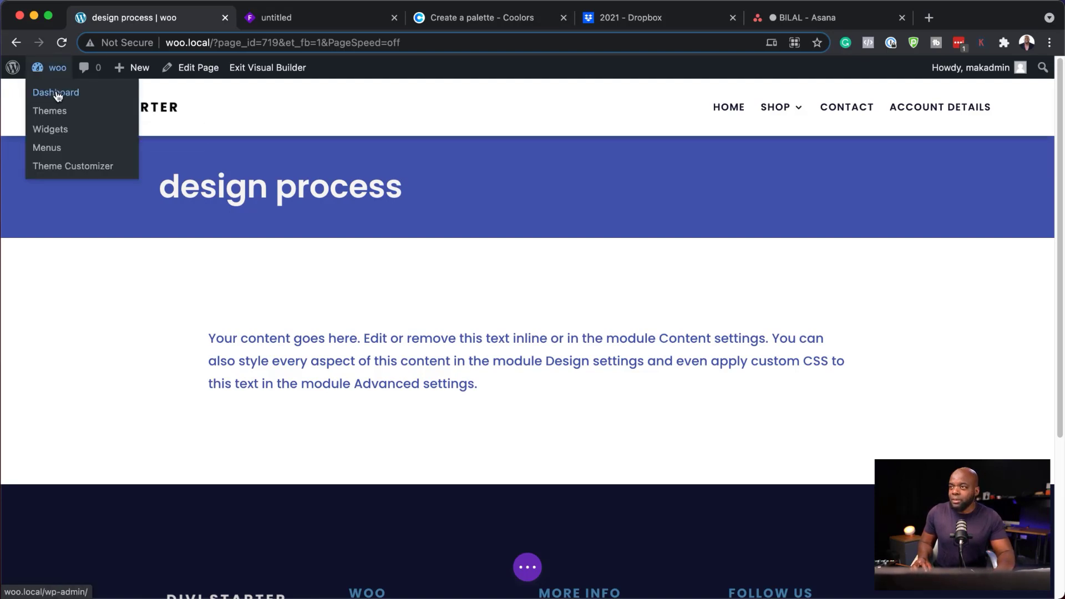
click(56, 94)
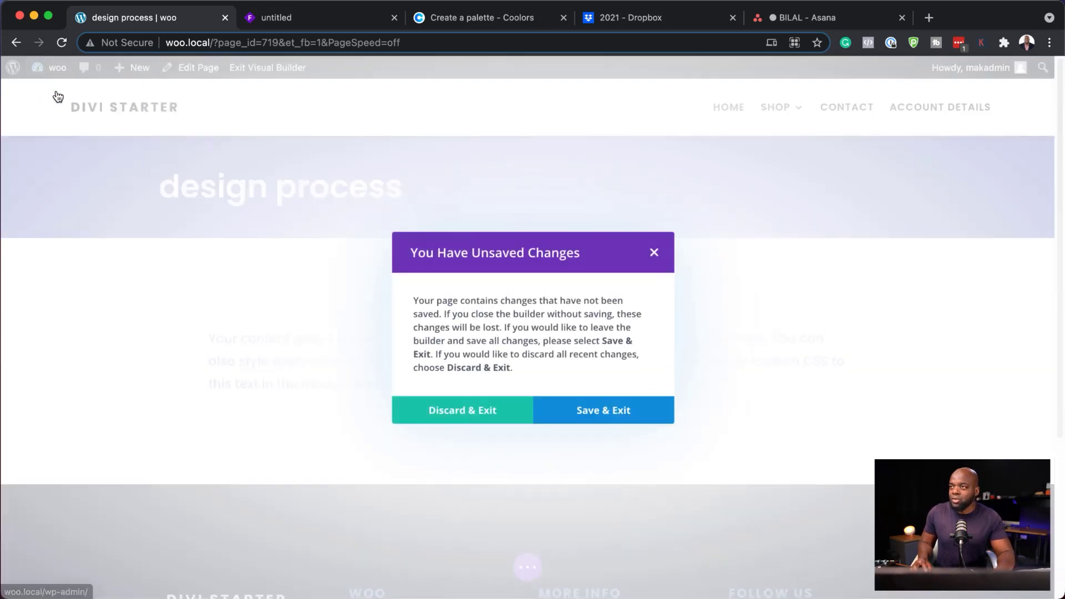
click(610, 413)
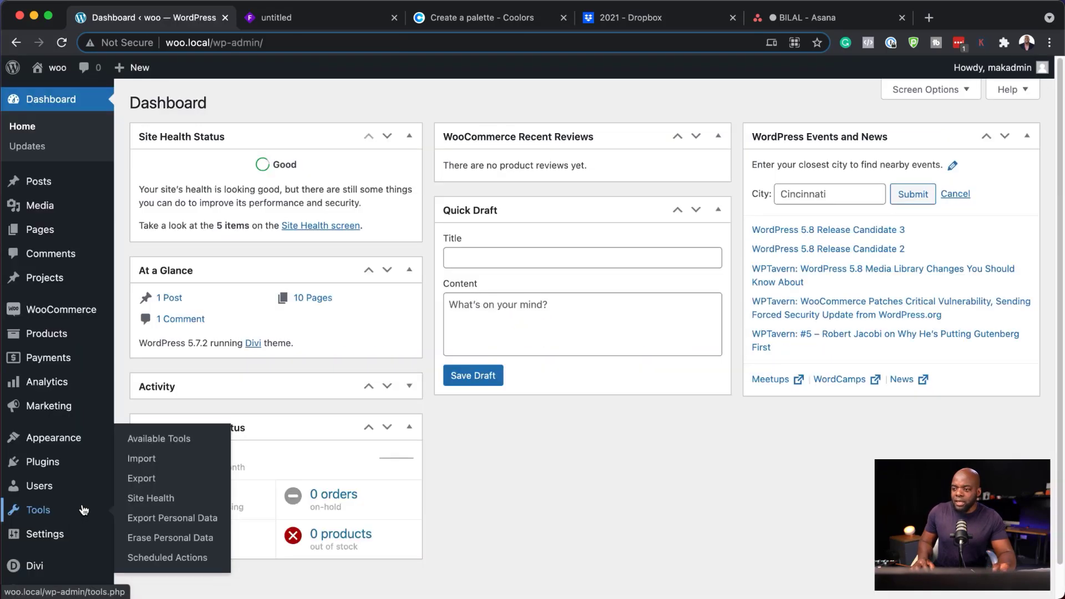
scroll(83, 509, down, 1)
mouse_move(34, 531)
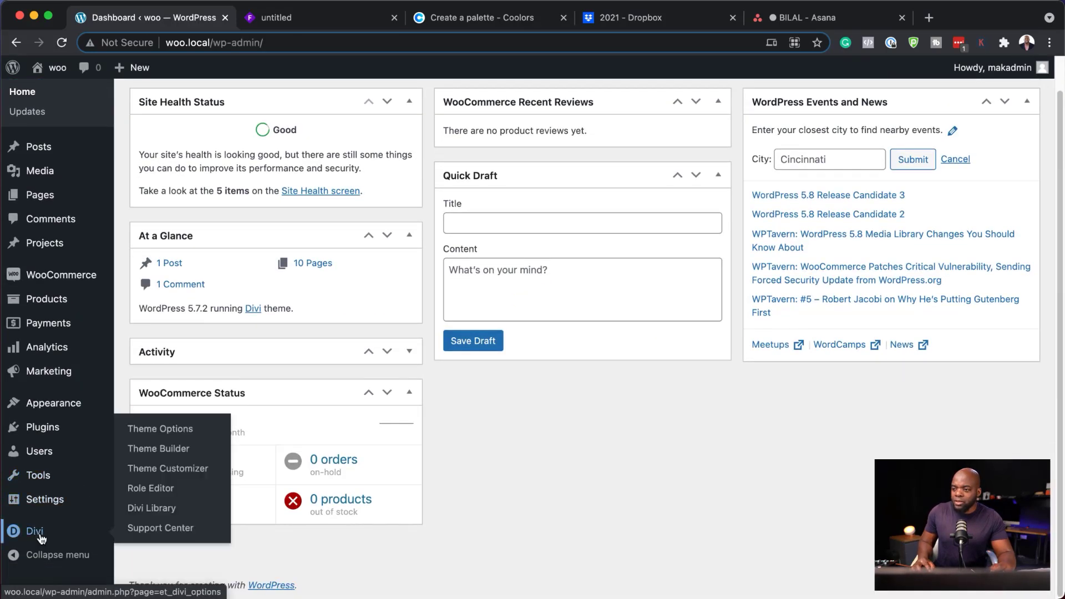
click(174, 431)
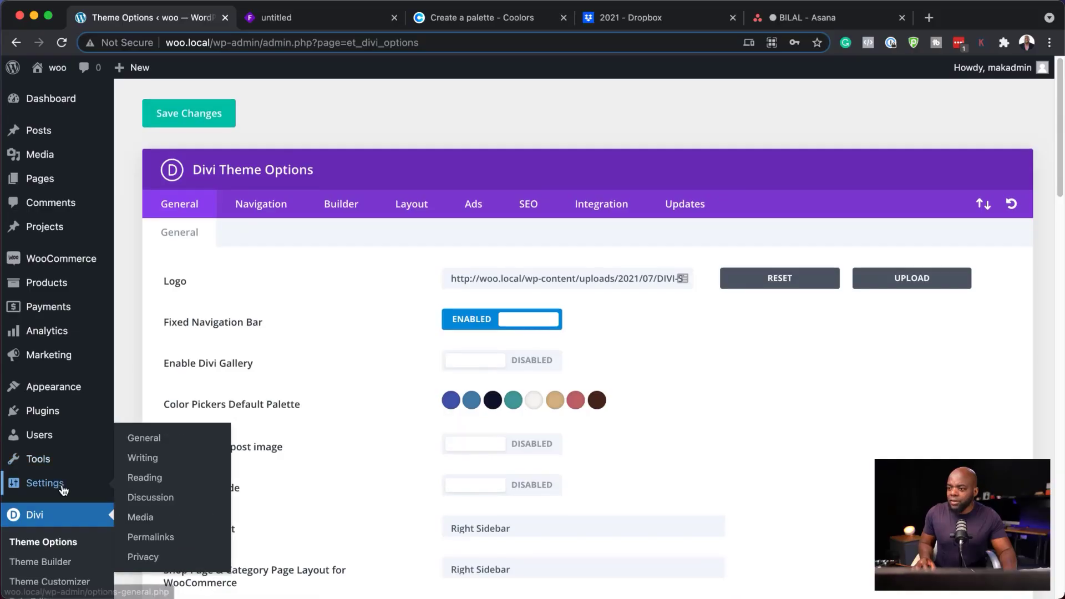
Step: Open the Divi Theme Builder, review the Templates stage of the flowchart in Whimsical, and return to the Theme Builder
scroll(60, 549, down, 2)
click(60, 513)
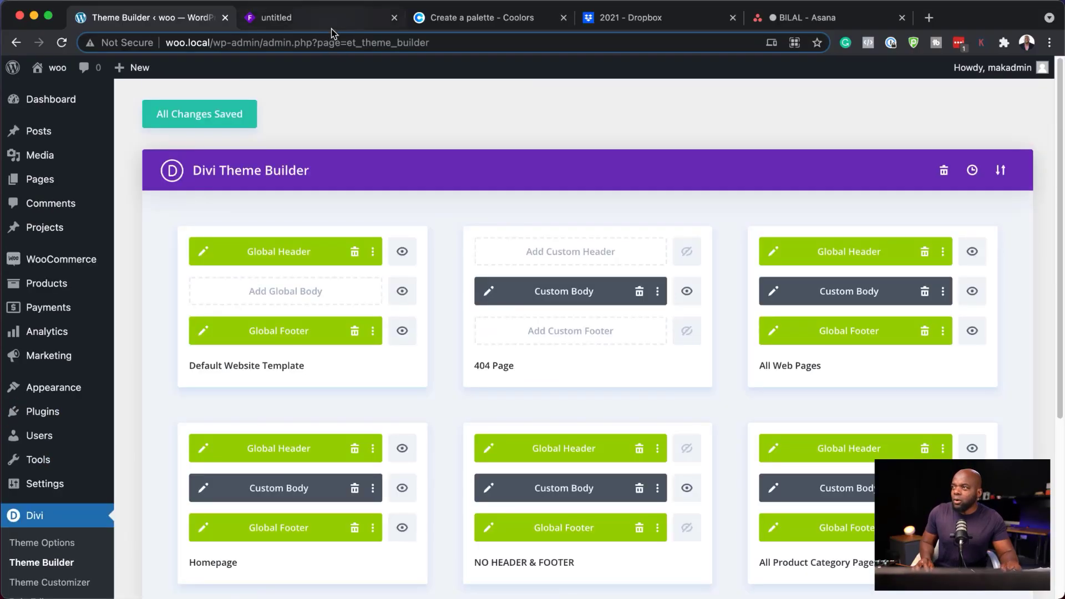
click(331, 28)
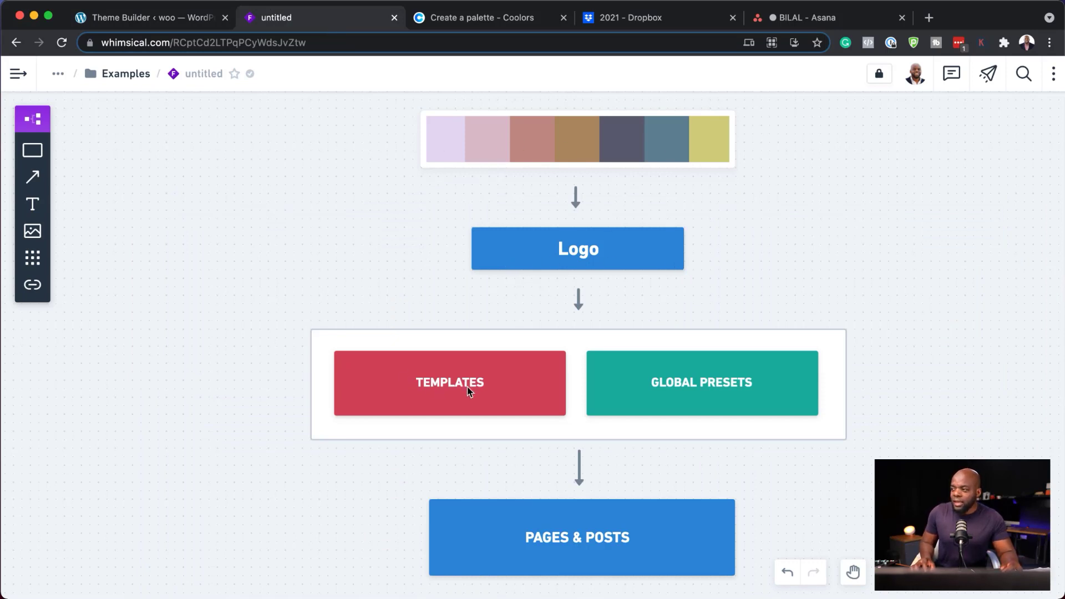
click(195, 20)
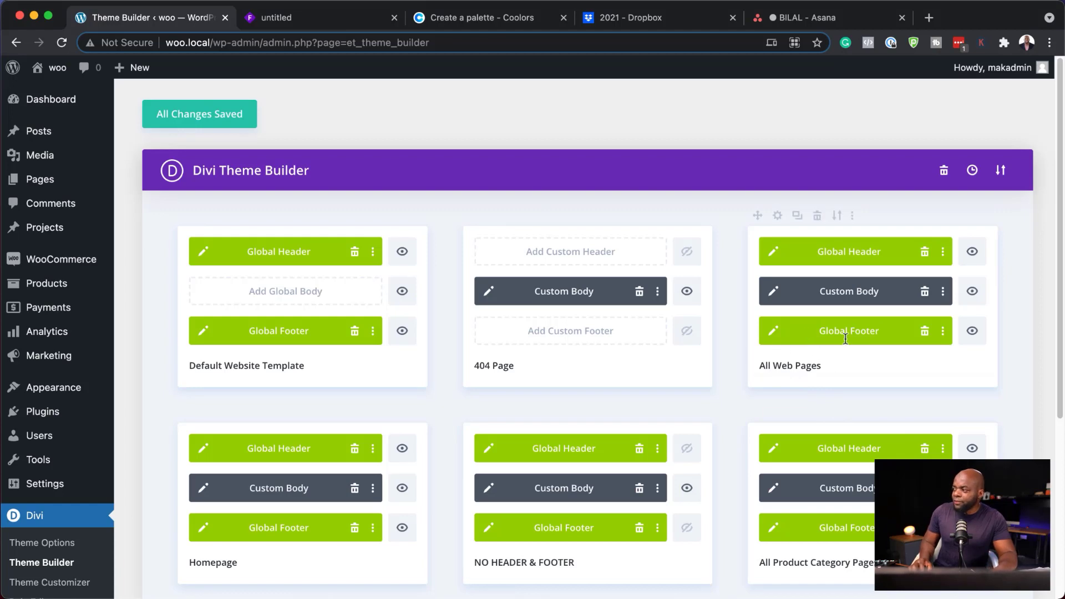
Step: Open the custom body layout of the All Web Pages template and examine its dynamic title and post content styling
click(774, 290)
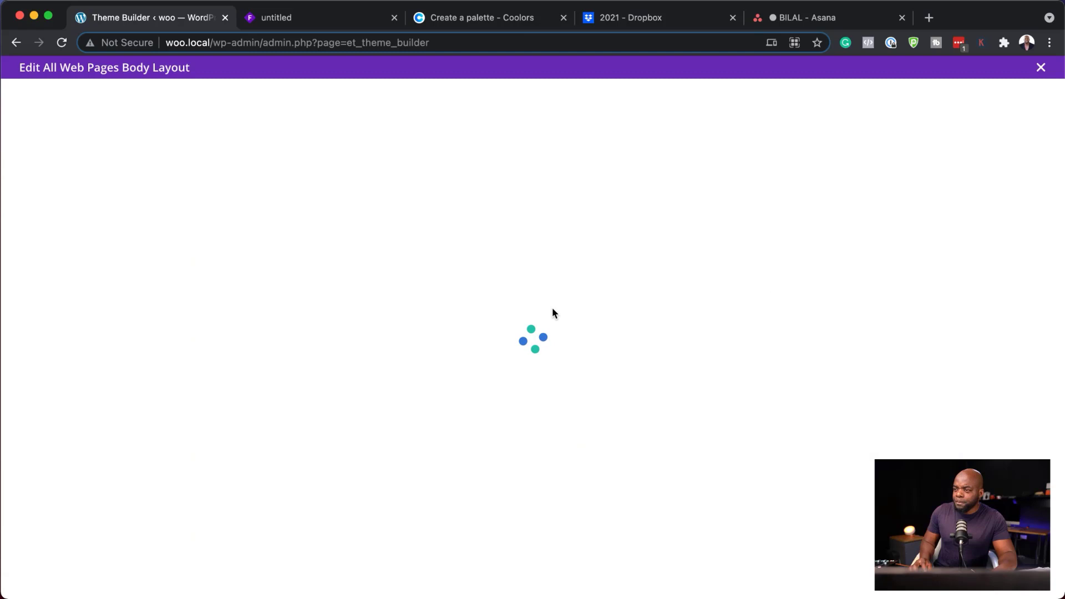
mouse_move(238, 114)
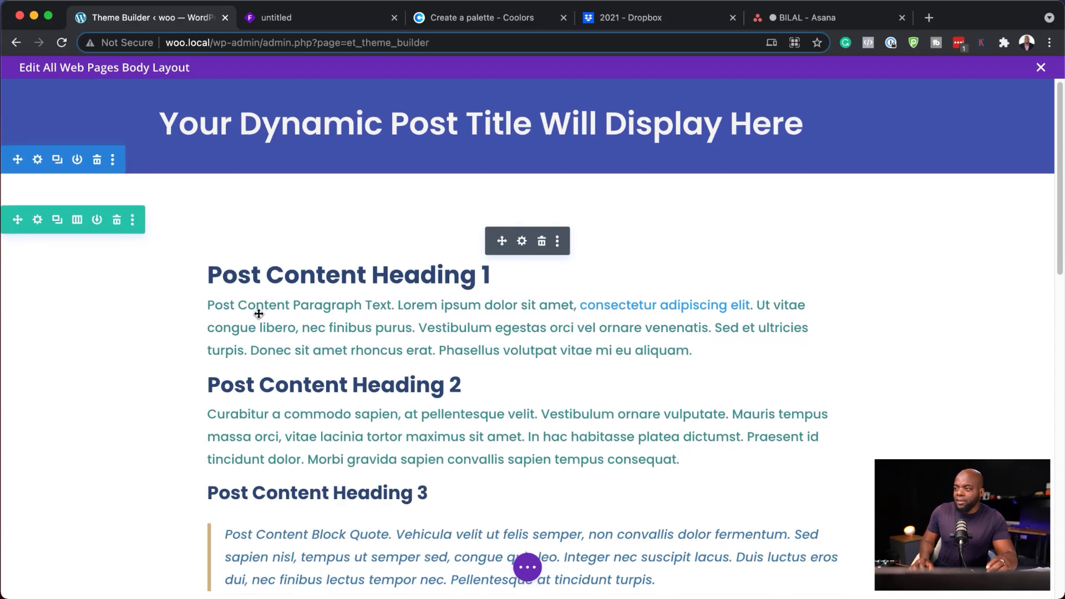
scroll(252, 284, down, 2)
scroll(366, 376, down, 6)
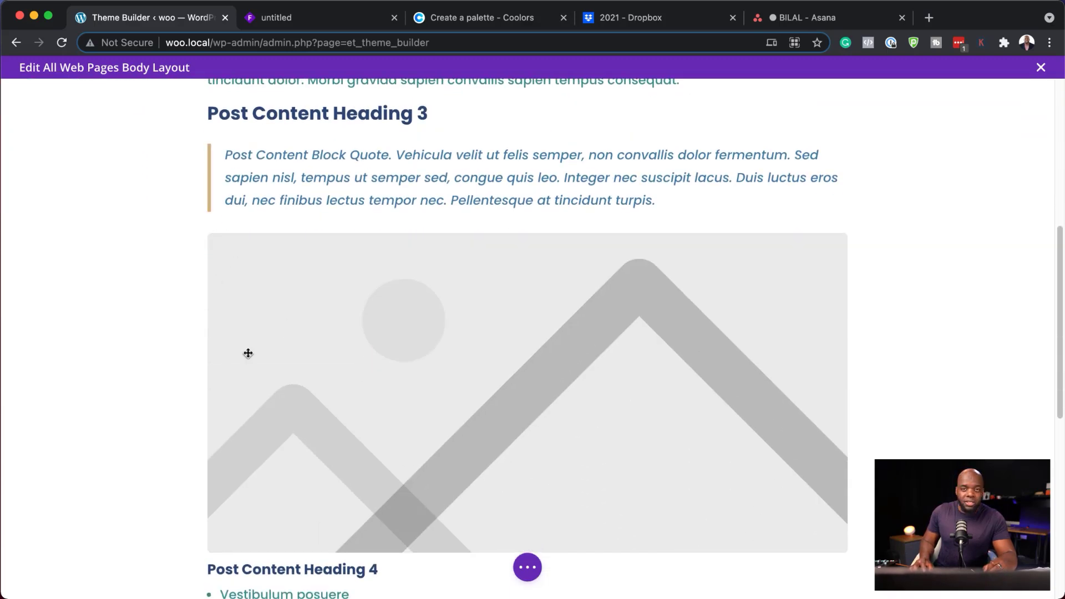
scroll(184, 267, up, 8)
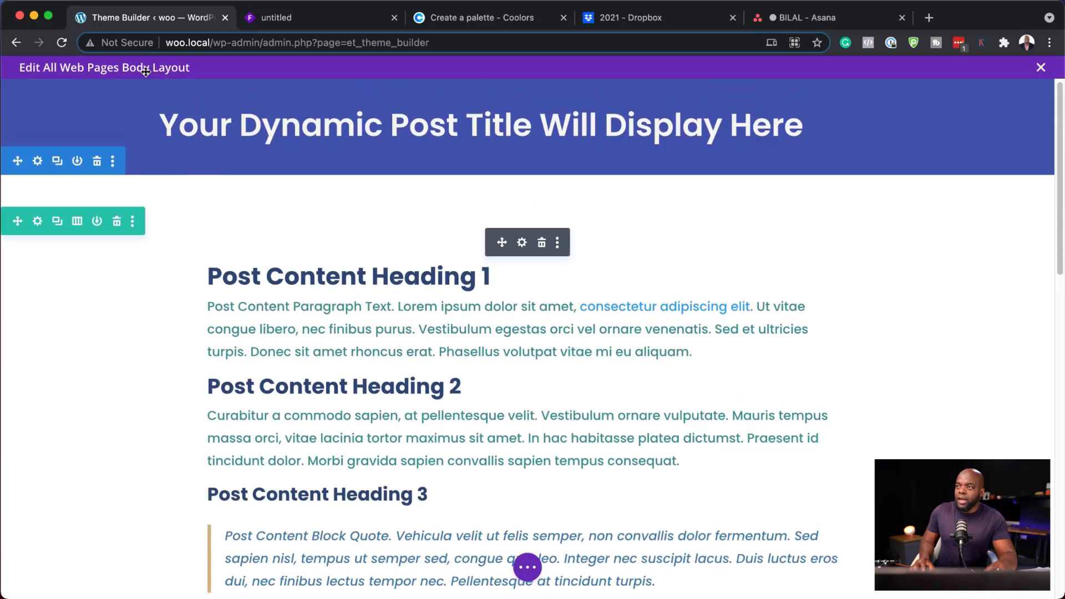
Step: Open the website's front end at woo.local in a new browser tab and view the Contact page
click(215, 43)
drag(215, 43, 237, 17)
click(211, 41)
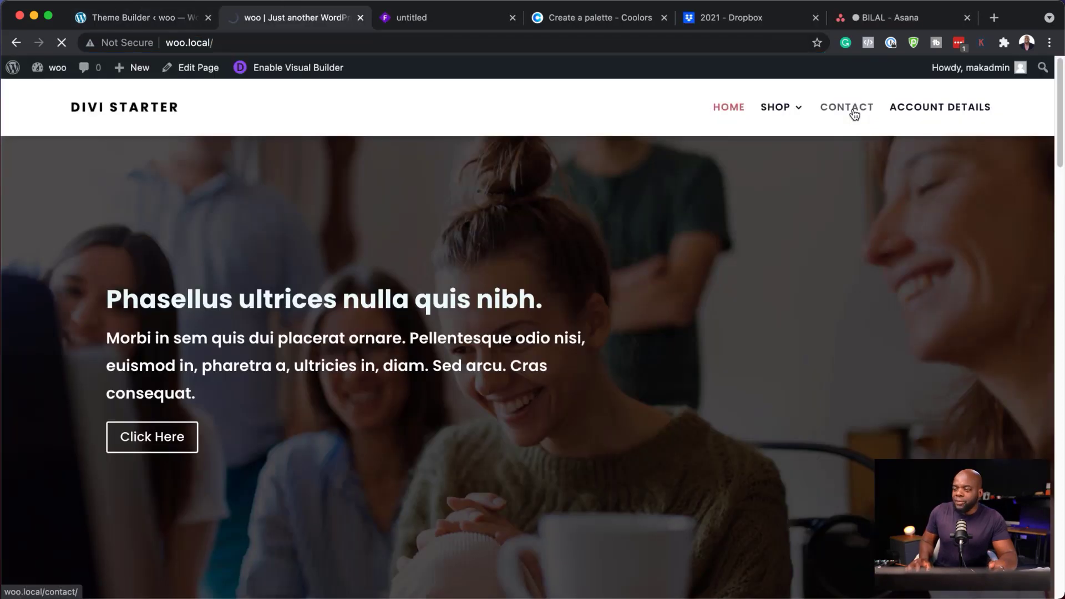
click(849, 107)
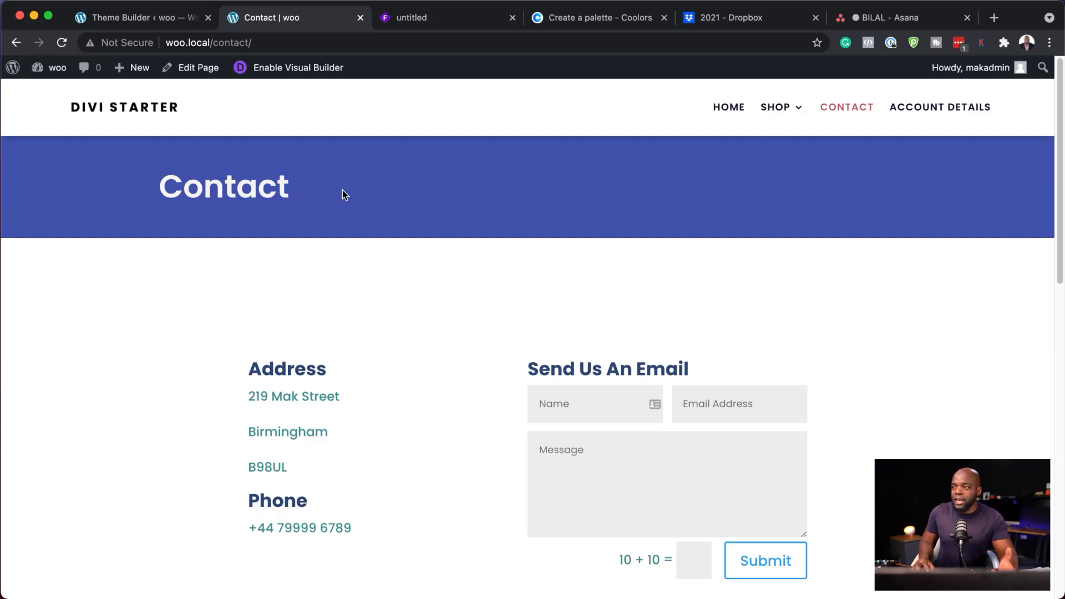
Step: Replace the contact part of the page address with "des" and load the design process page
drag(216, 43, 361, 67)
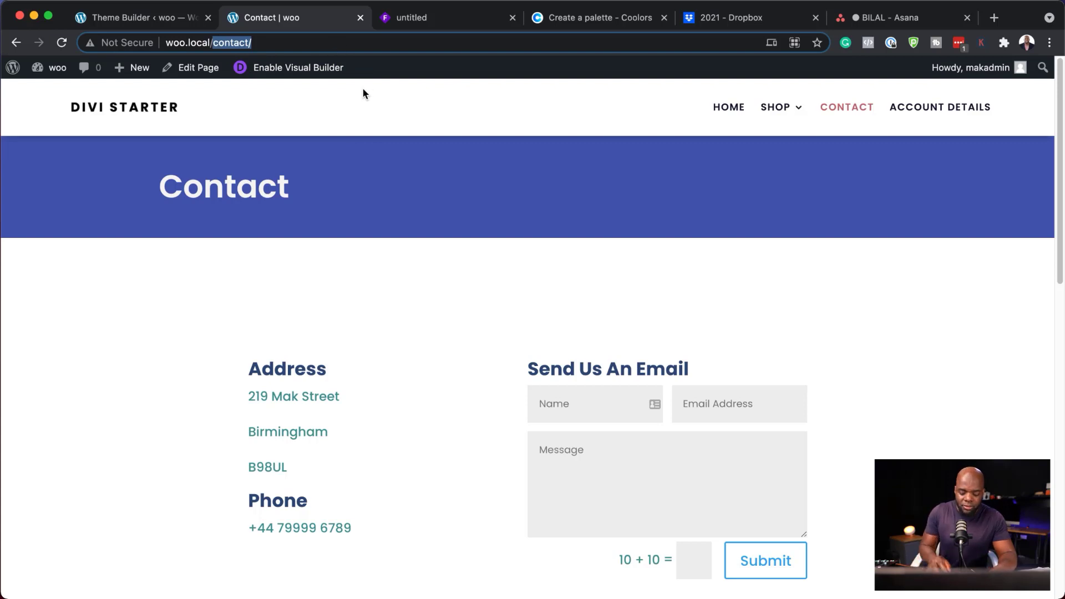
text(des)
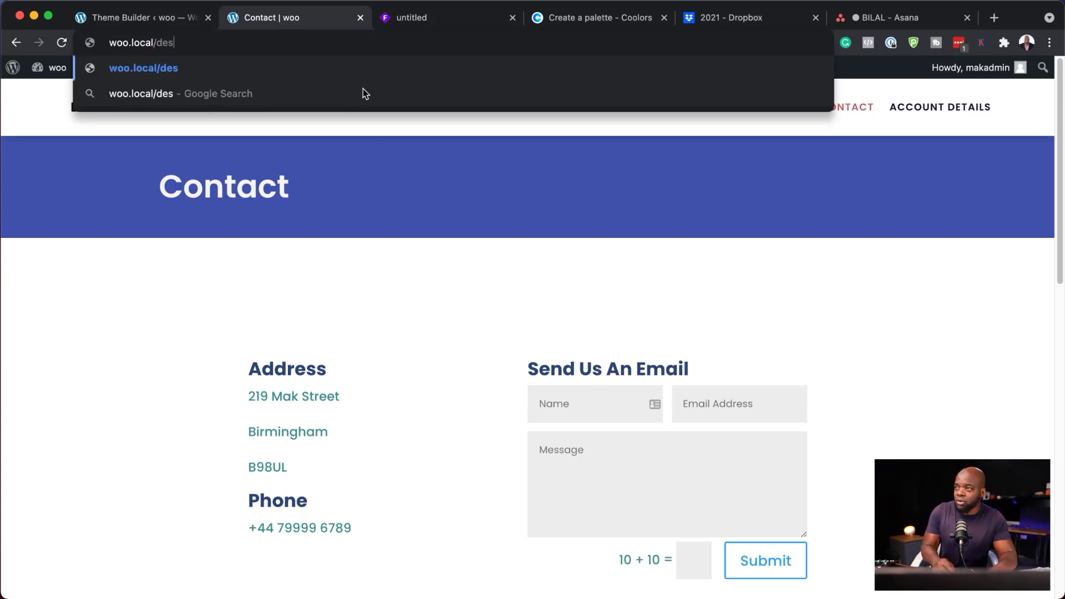
key(Return)
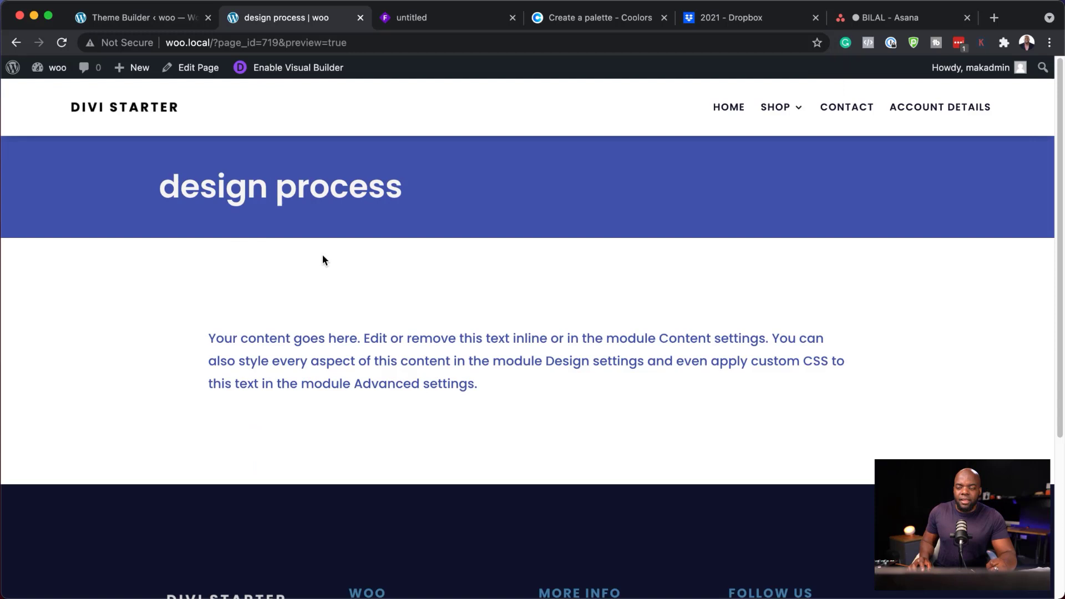
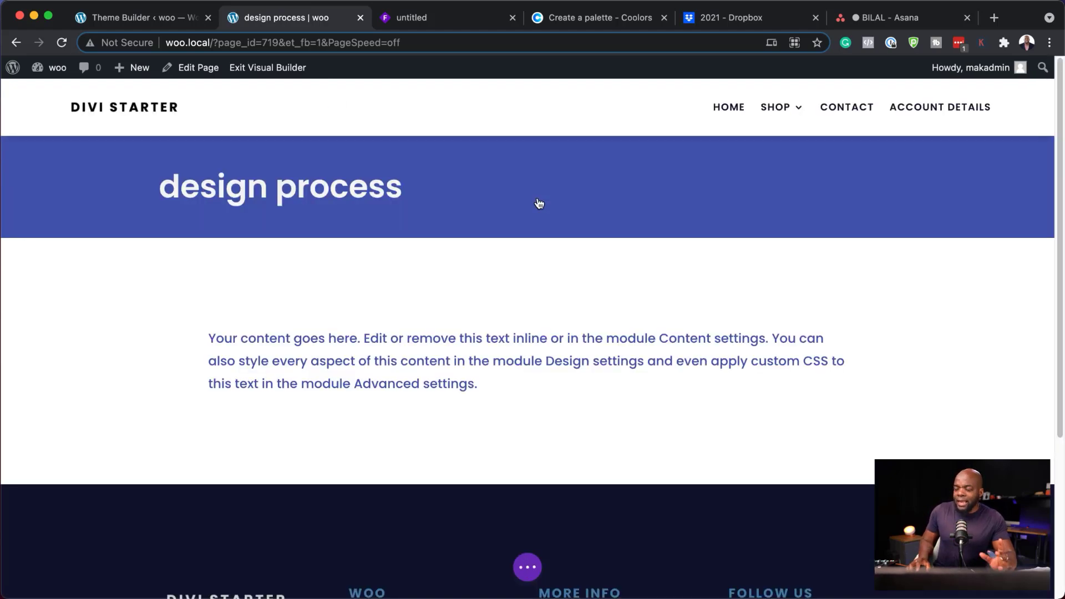
Step: Insert a row with two equal columns below the text row and add a Button module to its first column
mouse_move(532, 378)
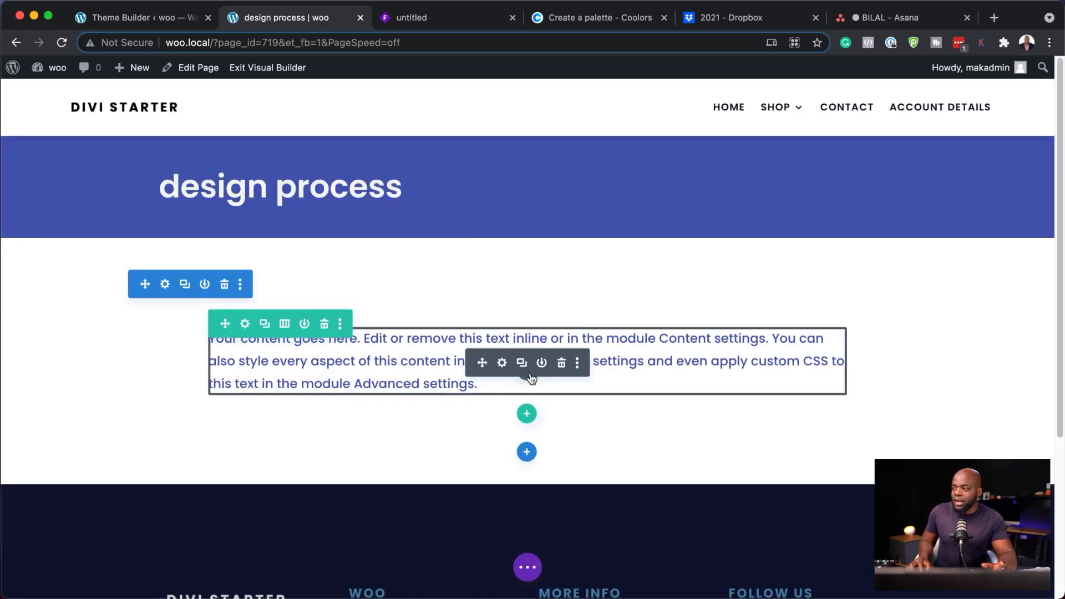
click(527, 414)
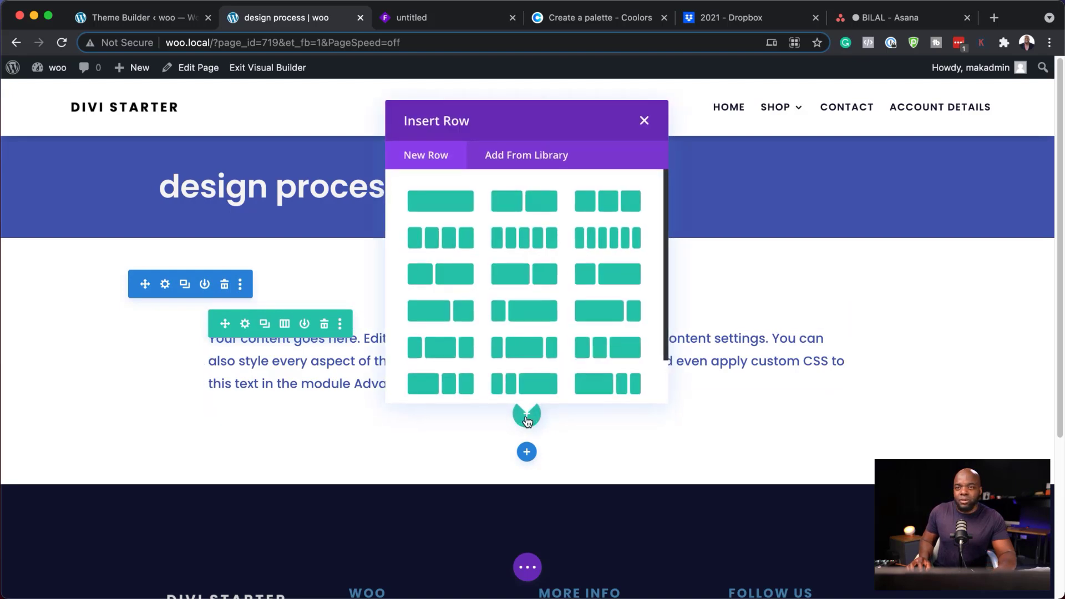
click(536, 206)
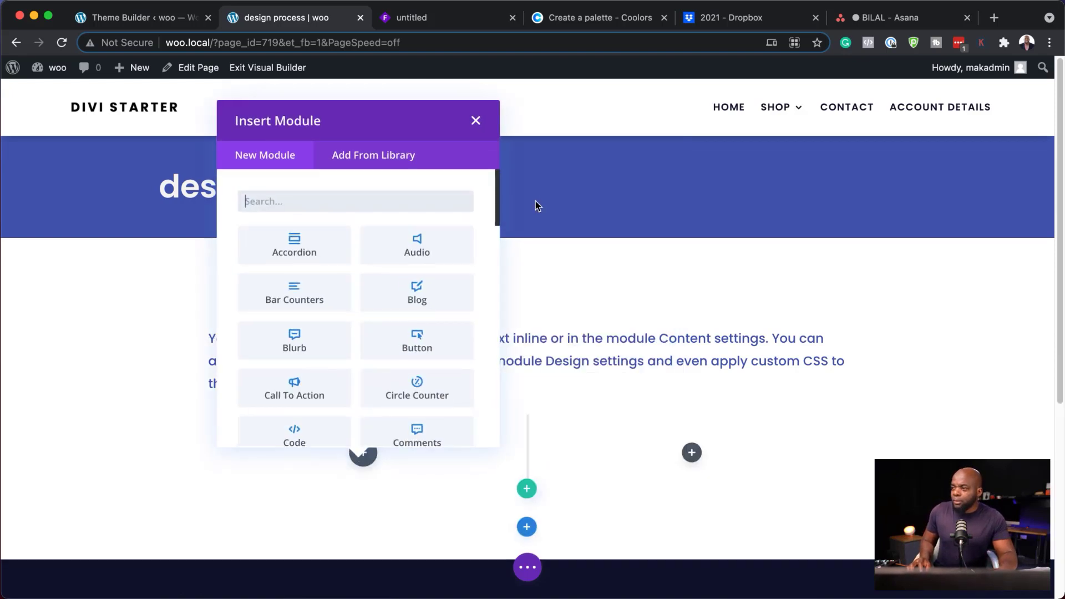
text(butto)
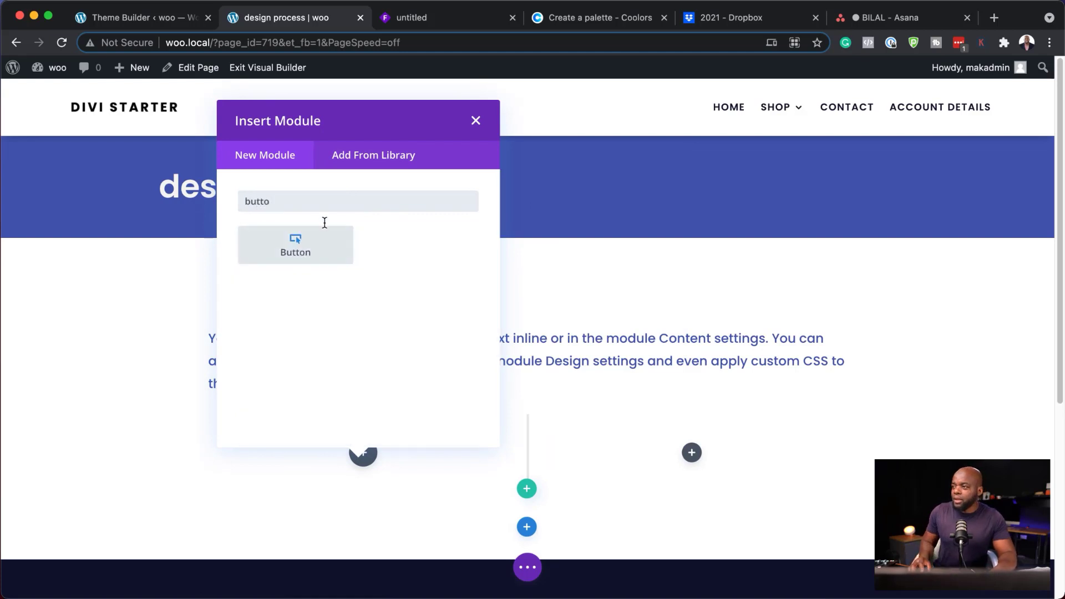
click(321, 247)
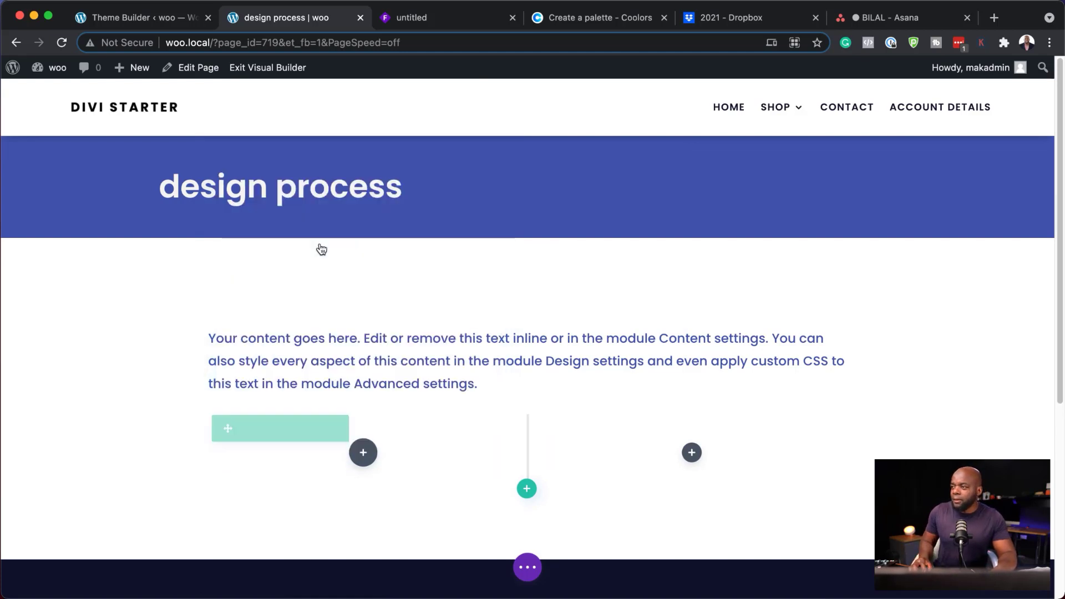
Step: Enable custom styles for the button and set its text color to the off-white saved palette swatch
click(120, 131)
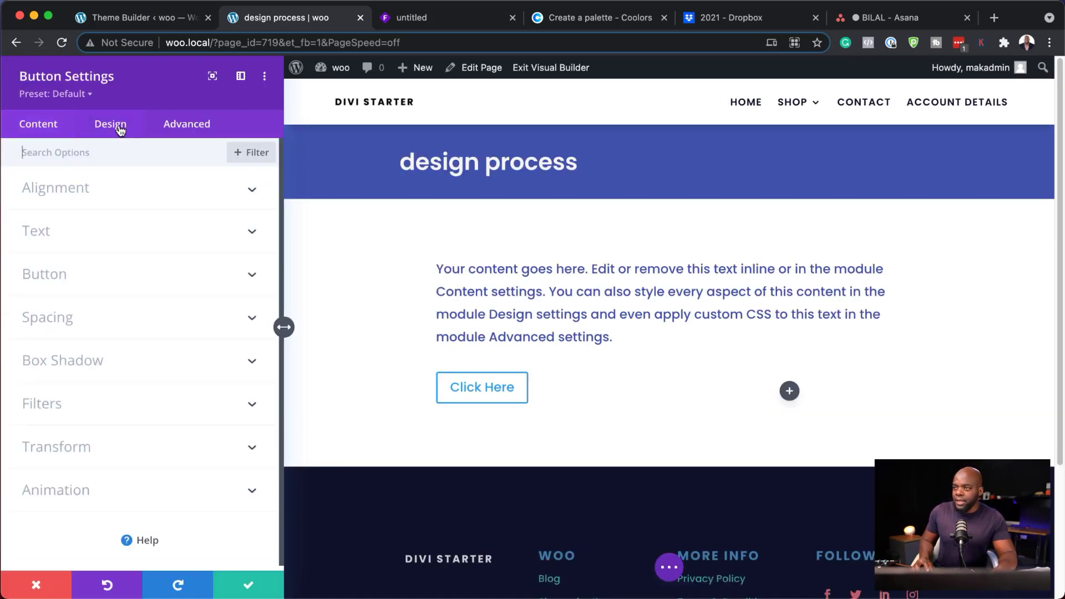
click(79, 279)
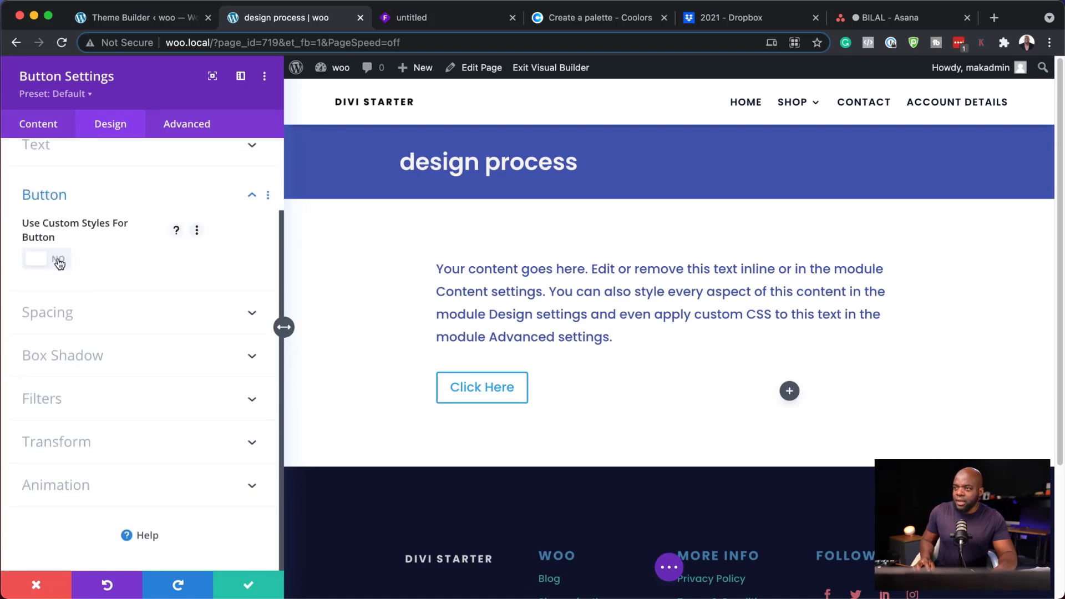
click(59, 264)
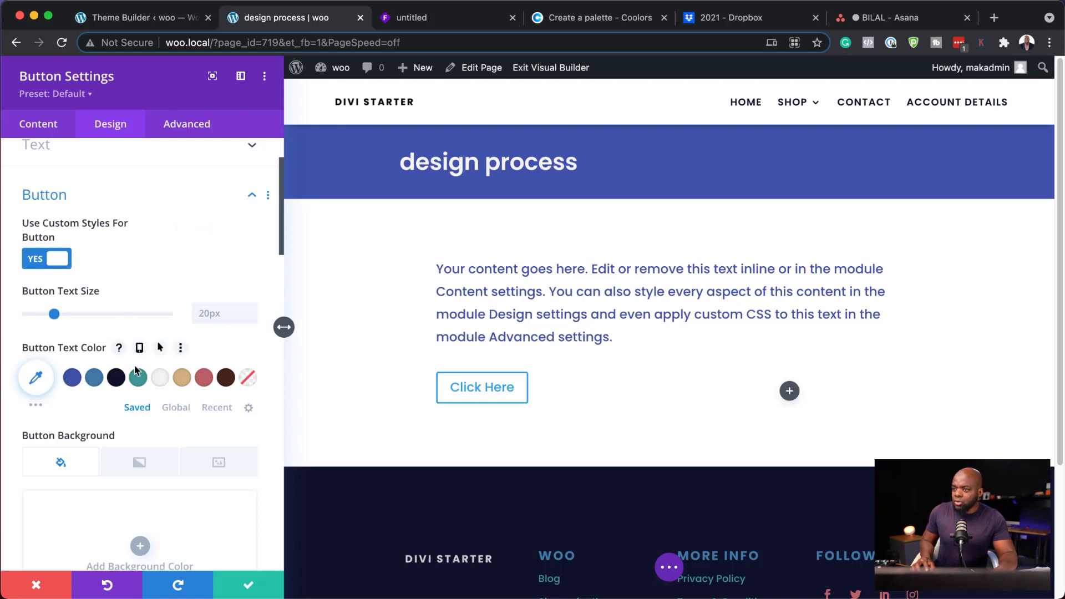
click(160, 377)
Step: Set the button's background color and border color to the saved red swatch #c1666b
scroll(161, 379, down, 2)
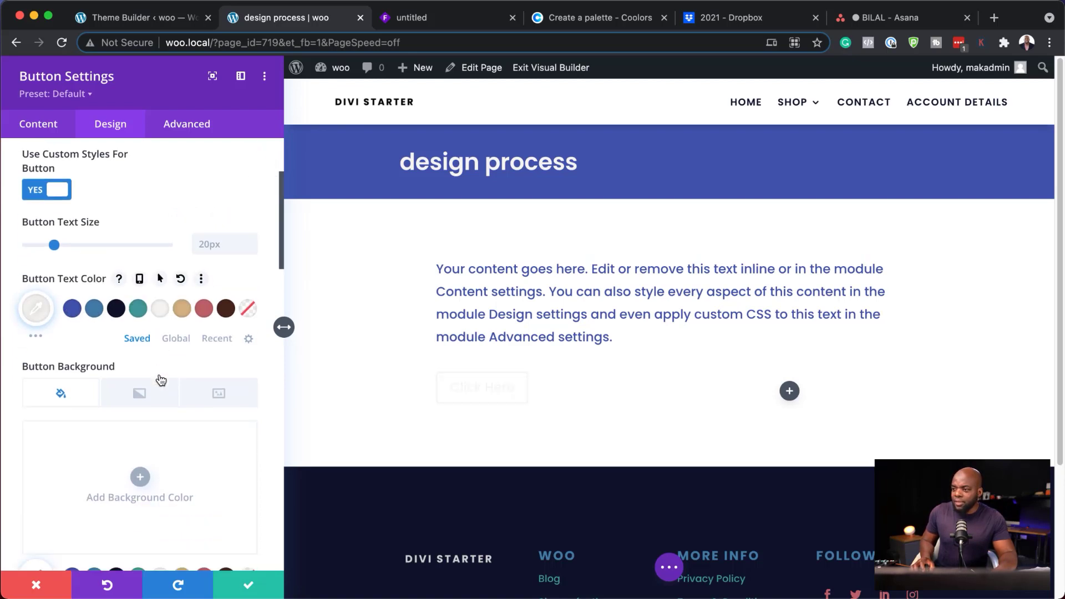
scroll(160, 379, down, 3)
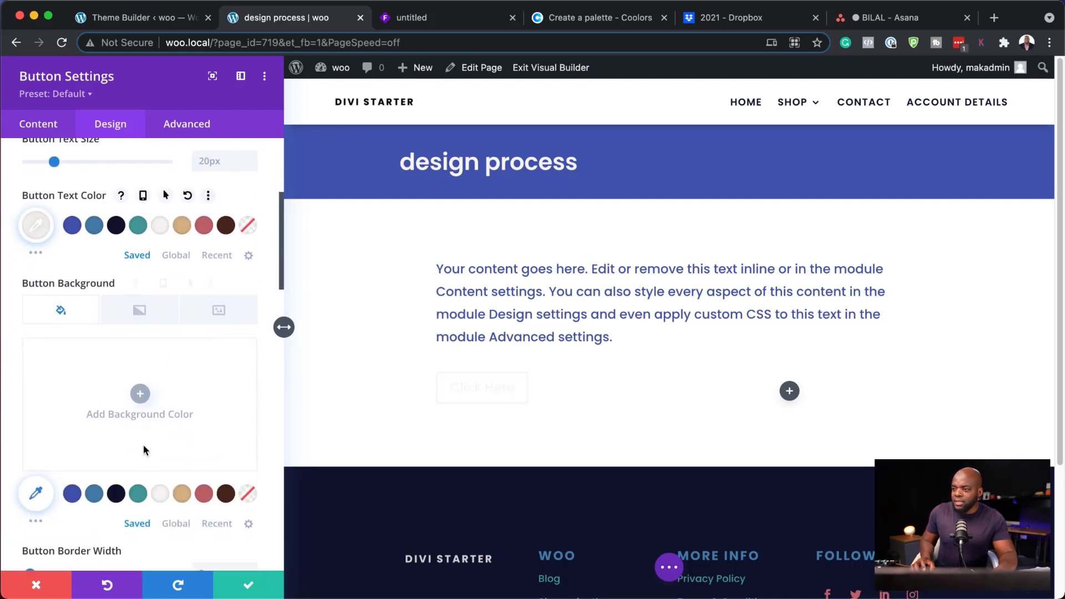
click(203, 493)
scroll(192, 350, down, 5)
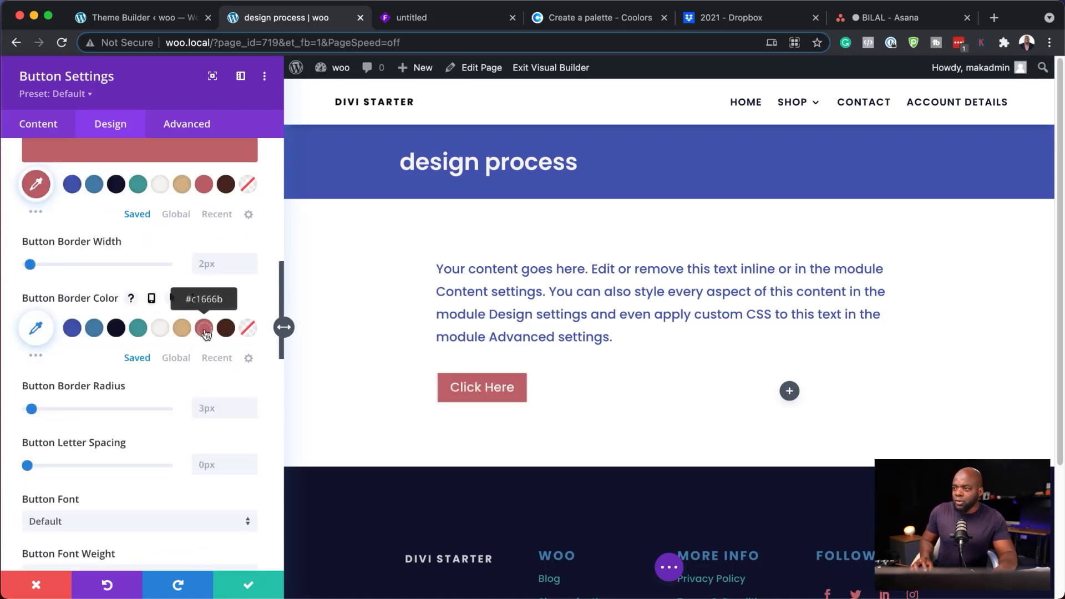
click(203, 328)
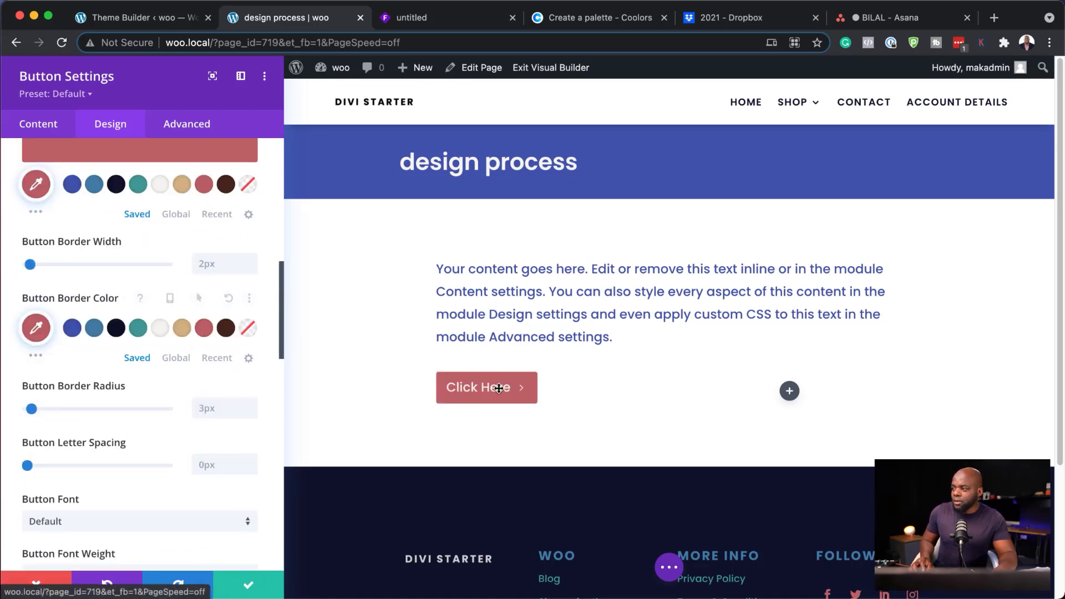
Step: Make the button text uppercase and set its font weight to Semi Bold
scroll(118, 436, down, 5)
scroll(117, 436, down, 5)
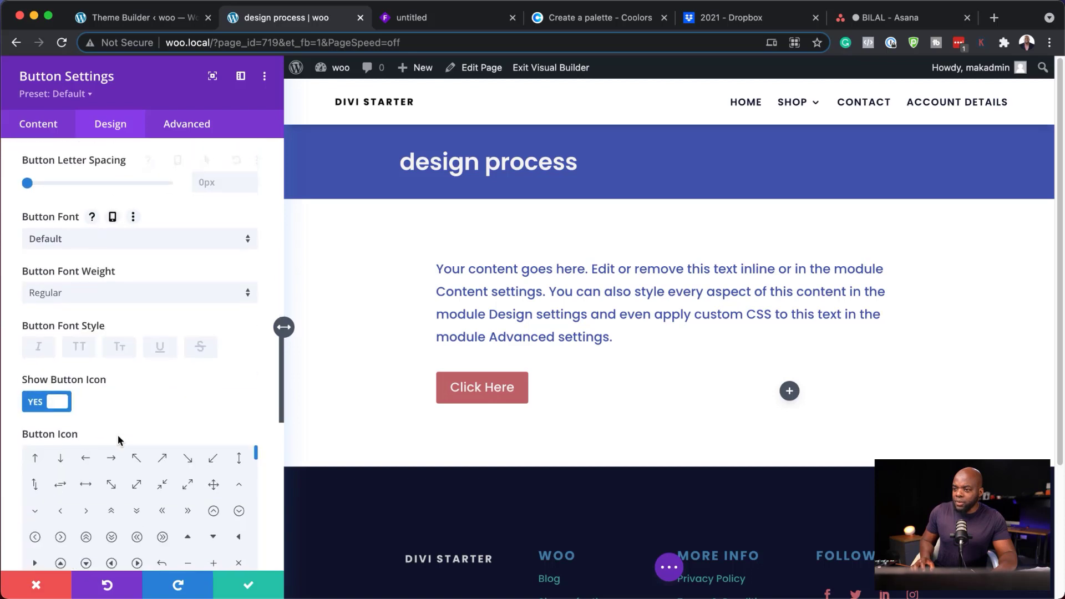
click(83, 348)
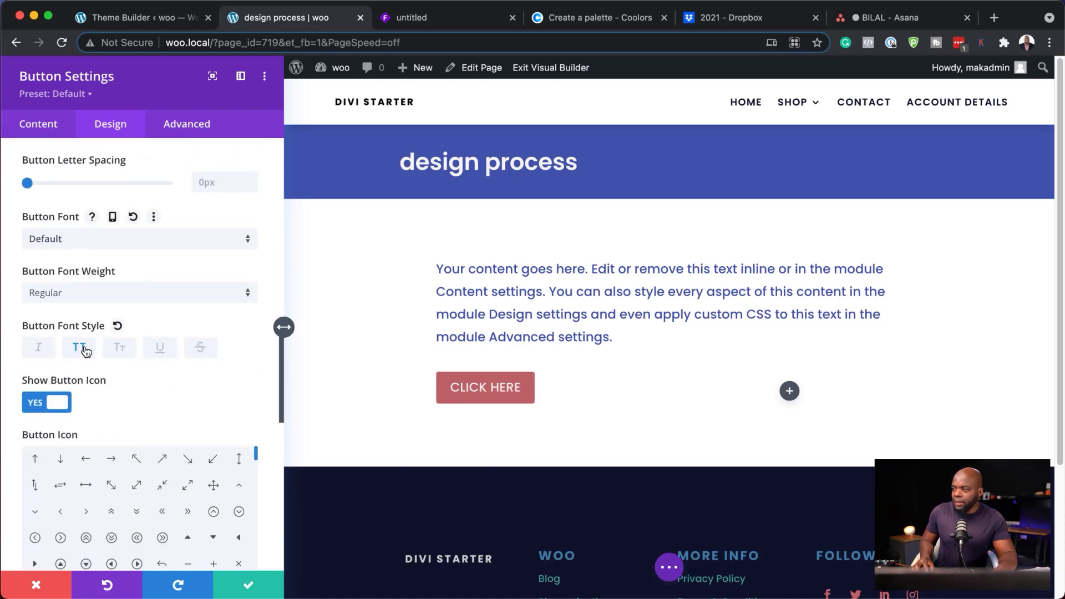
click(168, 294)
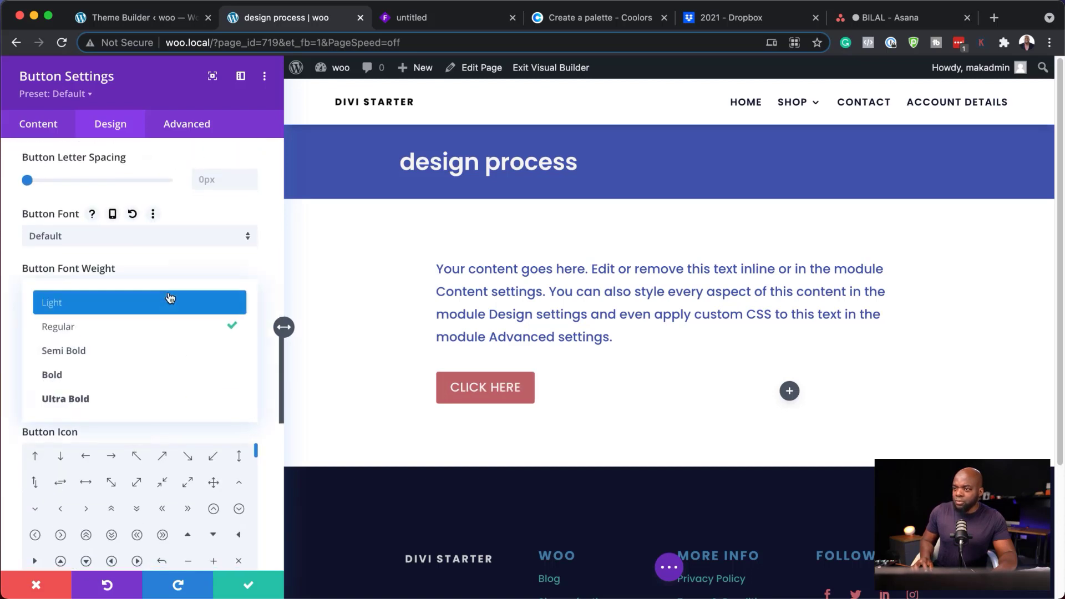
click(140, 355)
Step: Set the button's letter spacing to 1px and choose the right-pointing arrow as its icon
scroll(155, 395, up, 4)
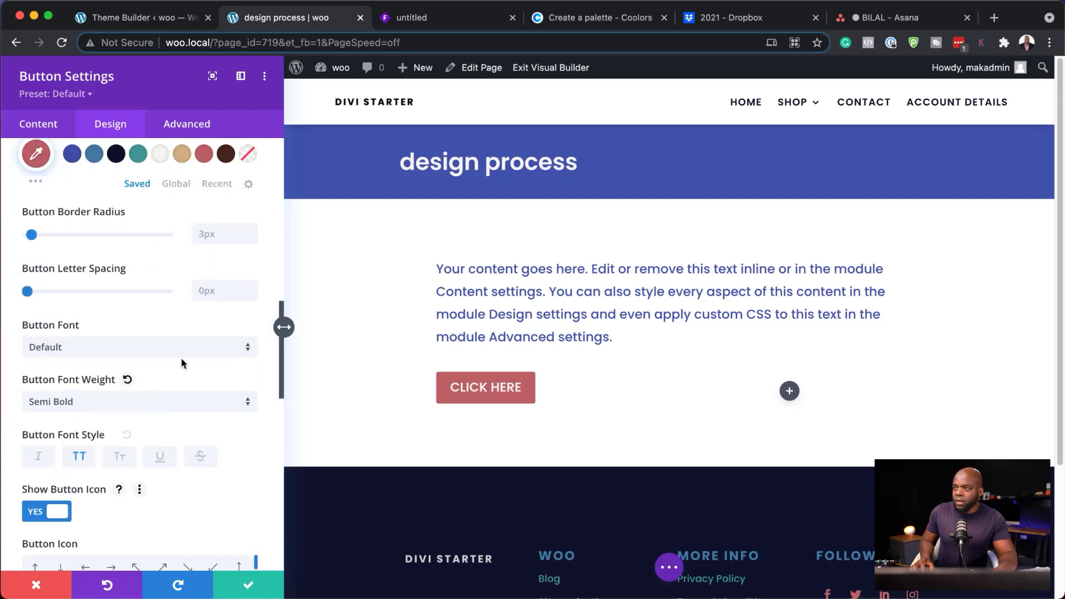
click(251, 289)
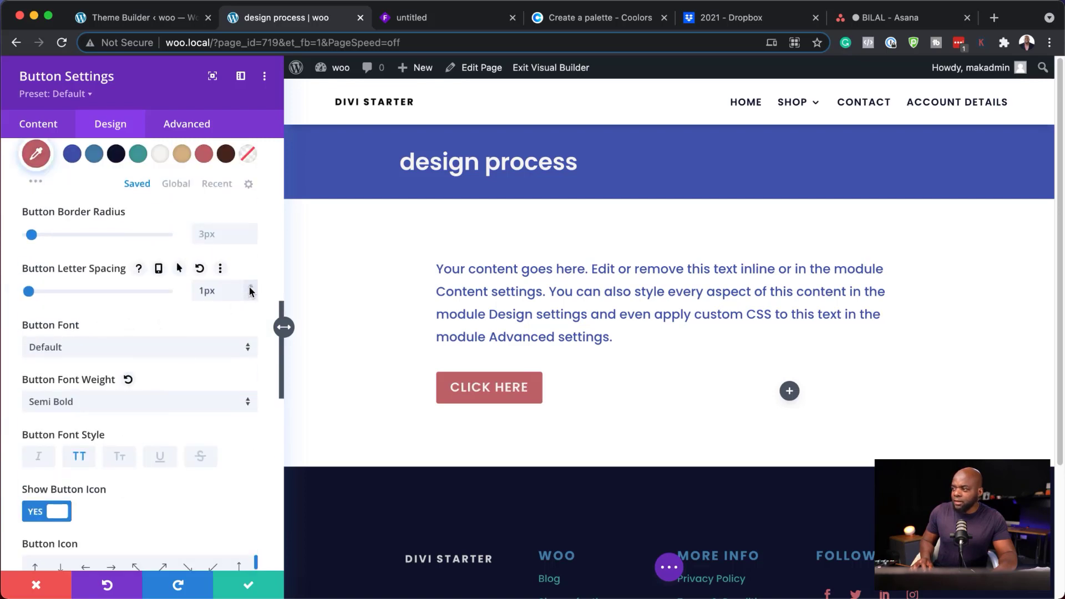
scroll(198, 430, down, 5)
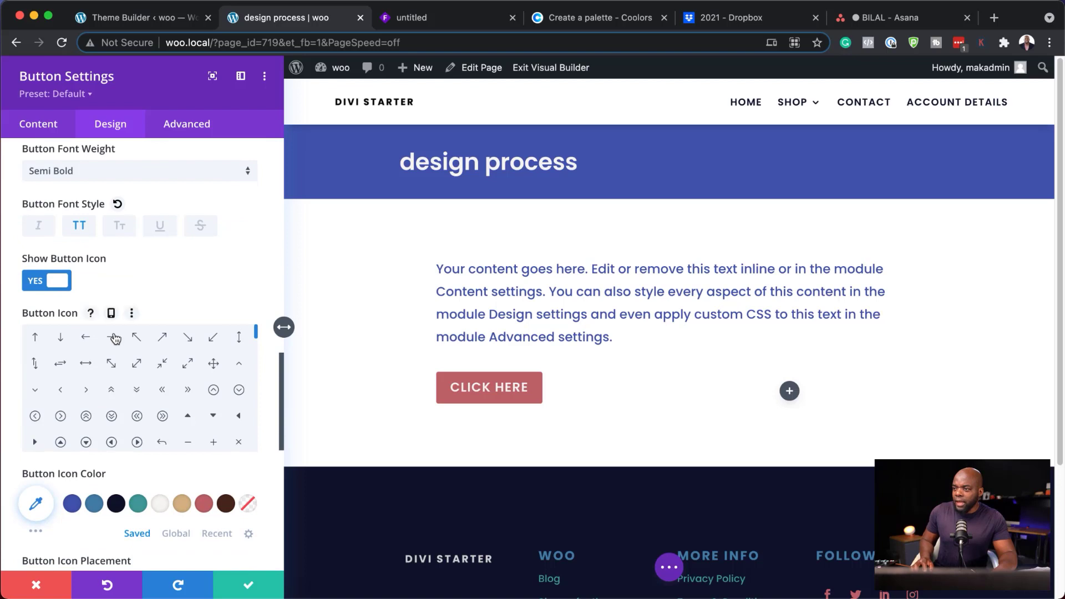
click(112, 337)
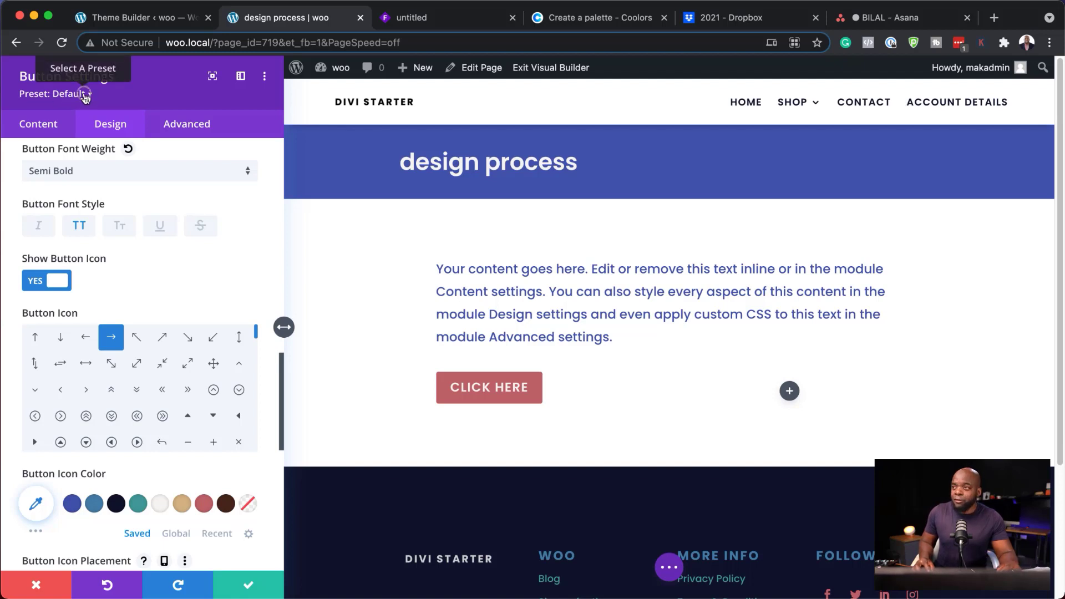
Step: Create a new preset named "Main Button" from the button's current styles
click(84, 96)
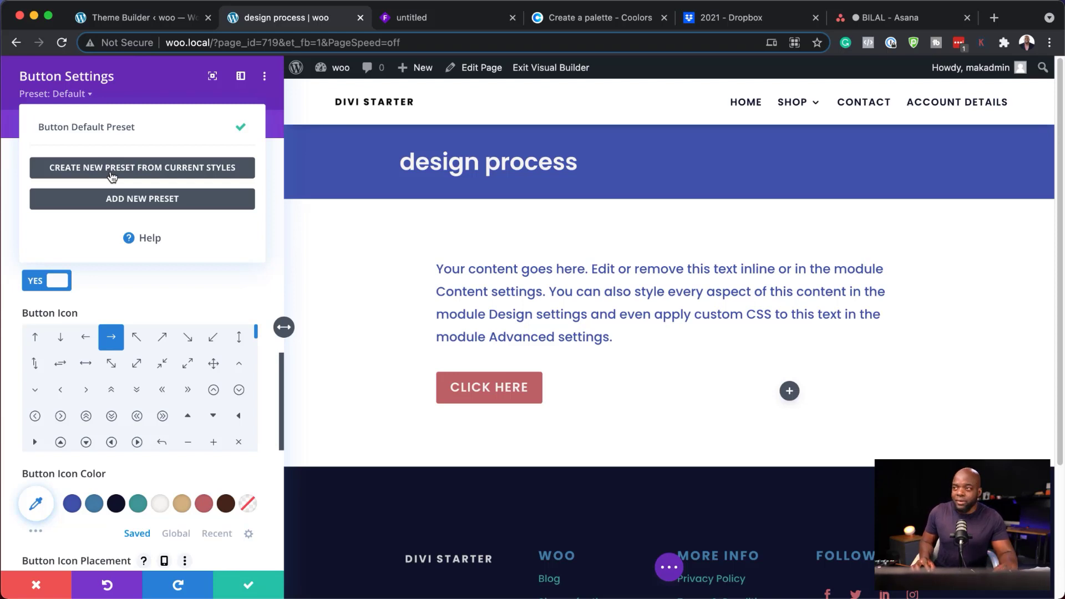
click(113, 174)
click(142, 176)
text(Main Button)
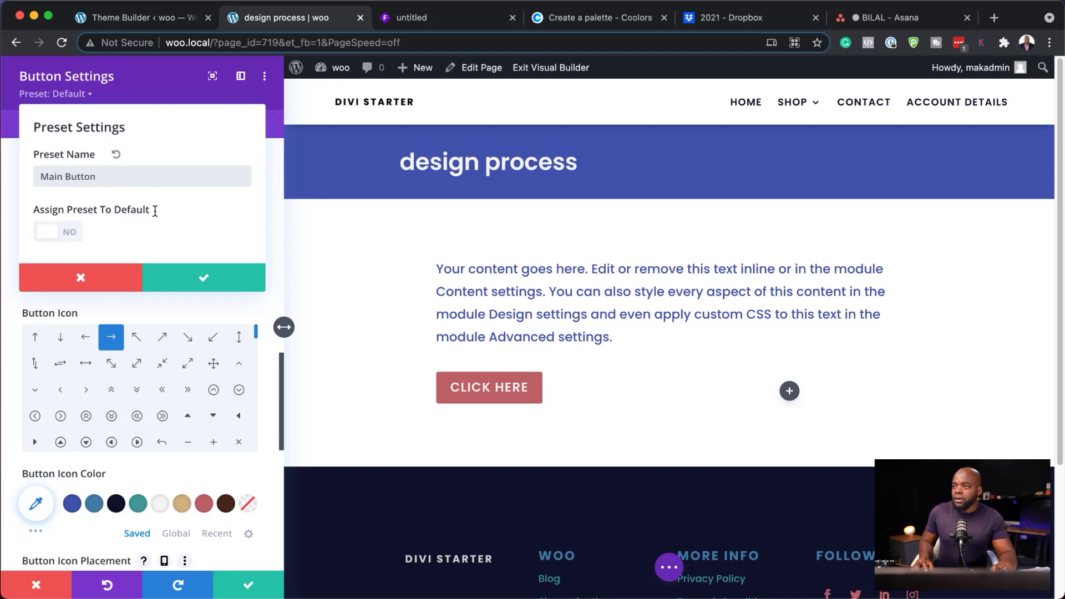
click(211, 279)
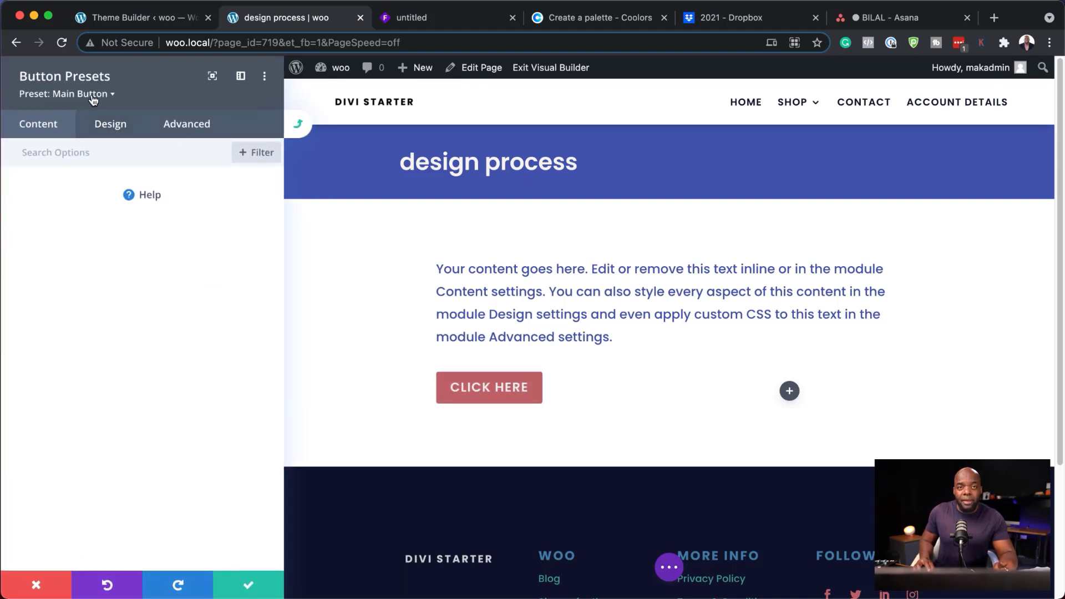
Step: Save the Main Button preset and the button's settings, and add a Button module to the row's empty second column
click(249, 594)
click(244, 589)
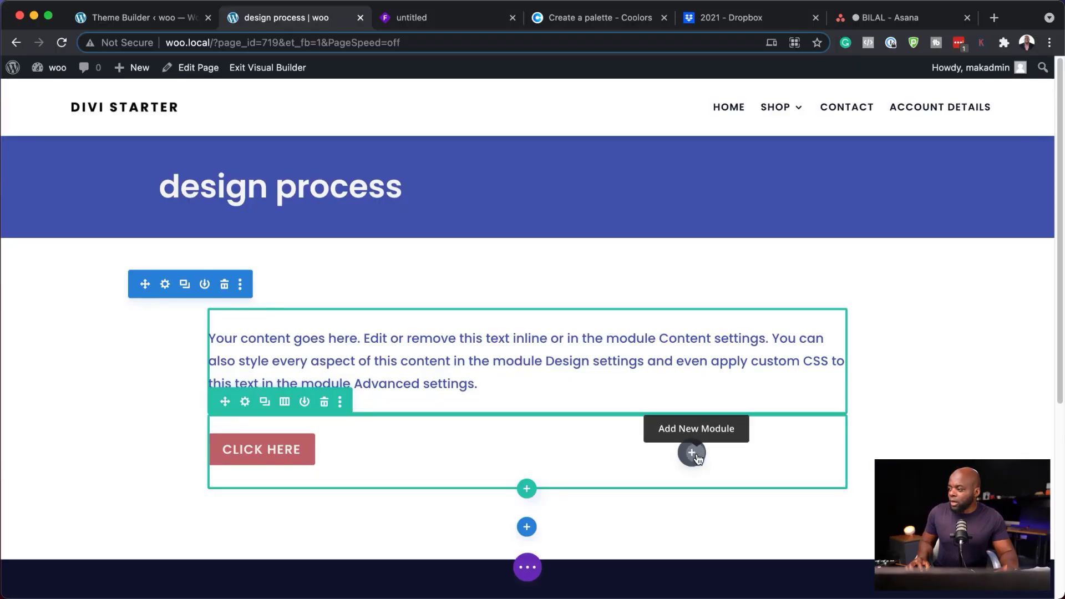
click(692, 454)
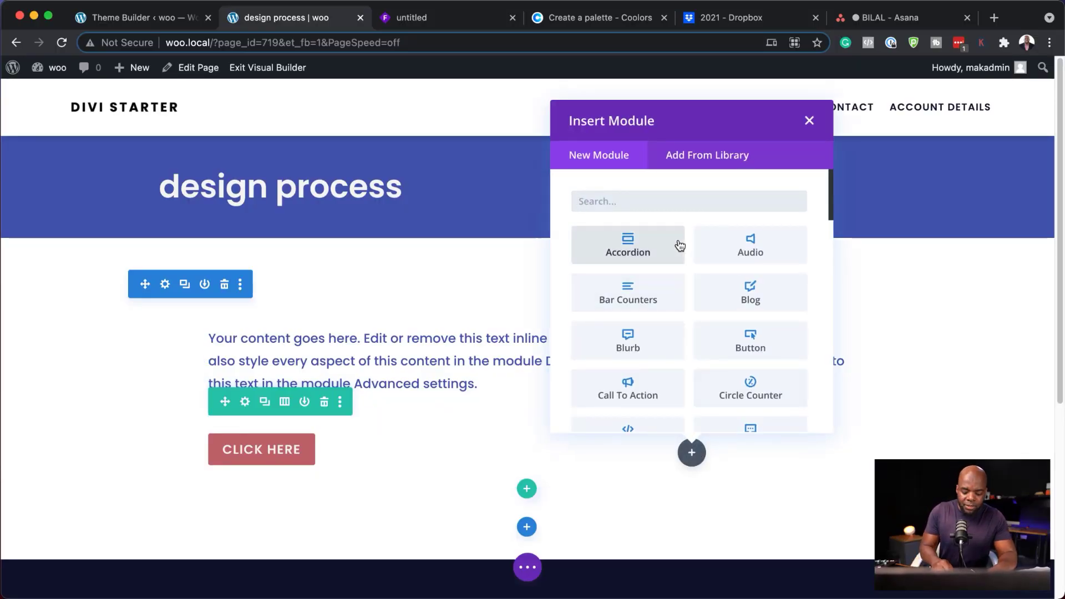
text(butto)
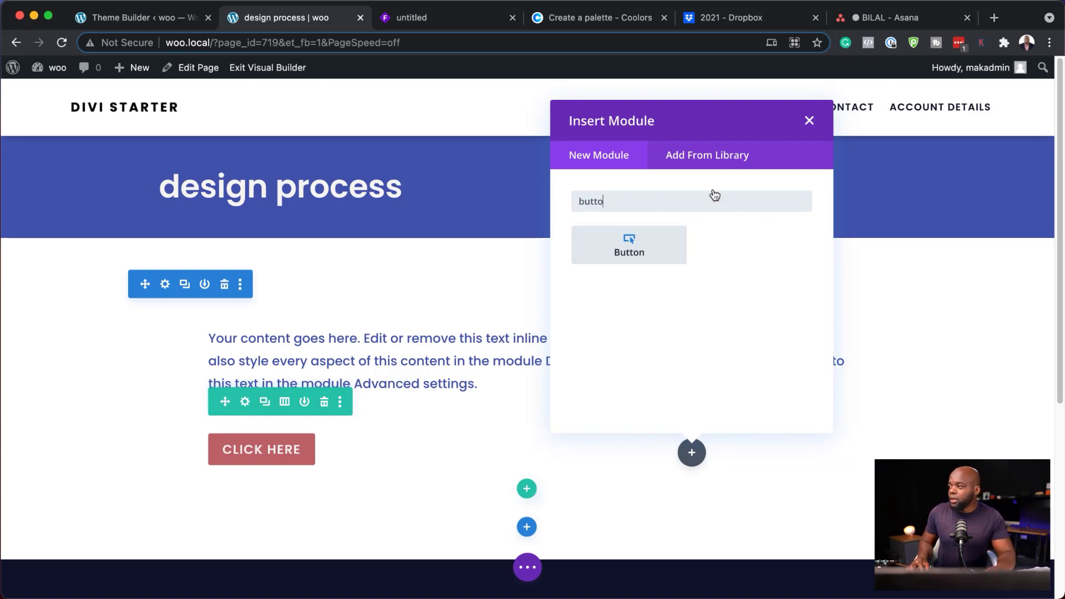
click(660, 247)
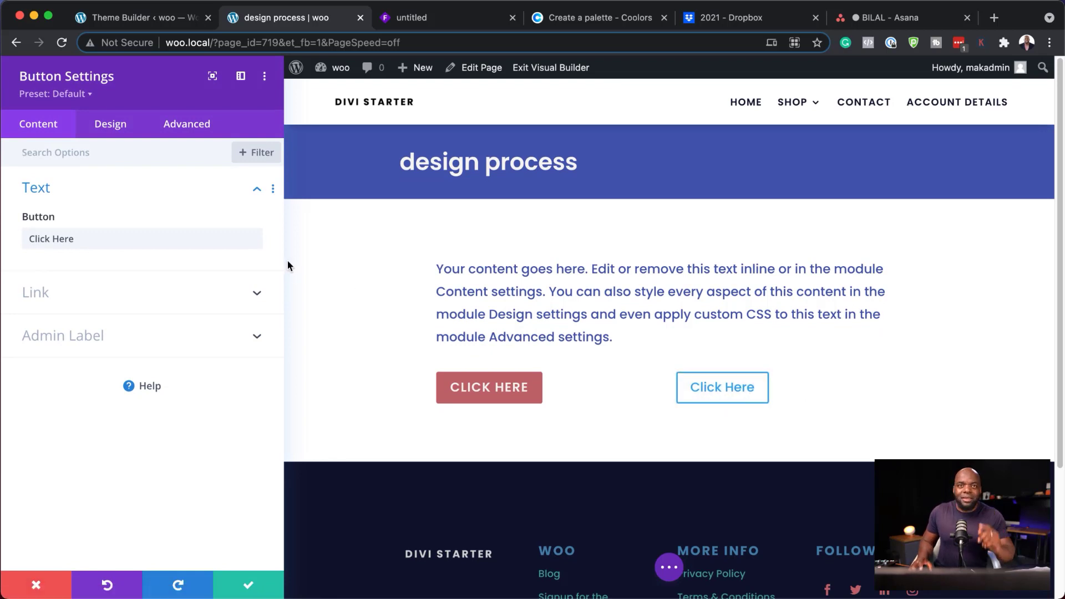
Step: Apply the Main Button preset to the new button in the second column and save its settings
click(82, 96)
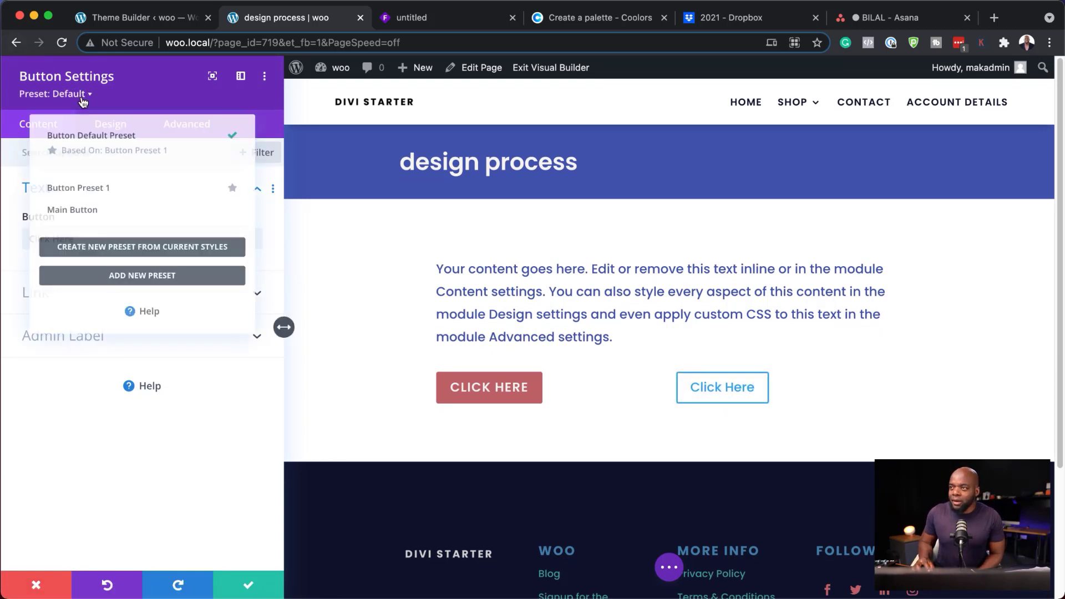
click(98, 209)
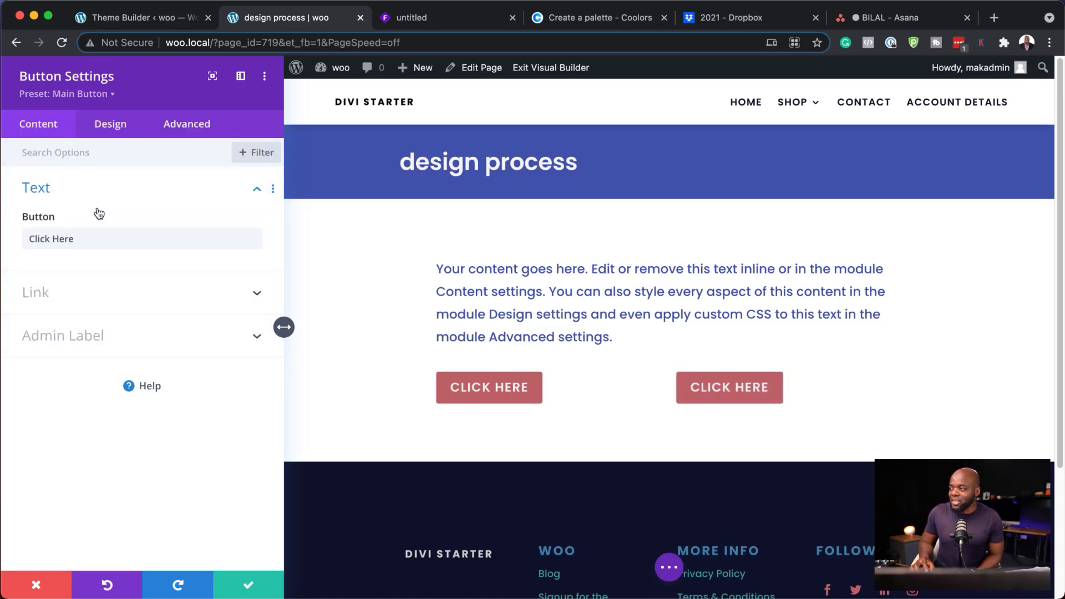
click(248, 584)
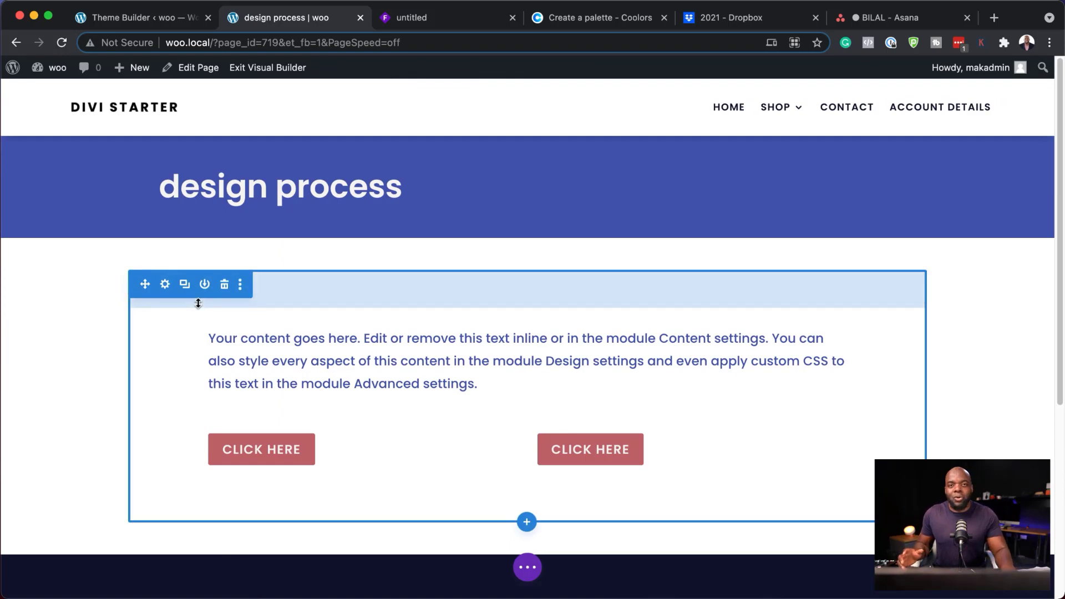